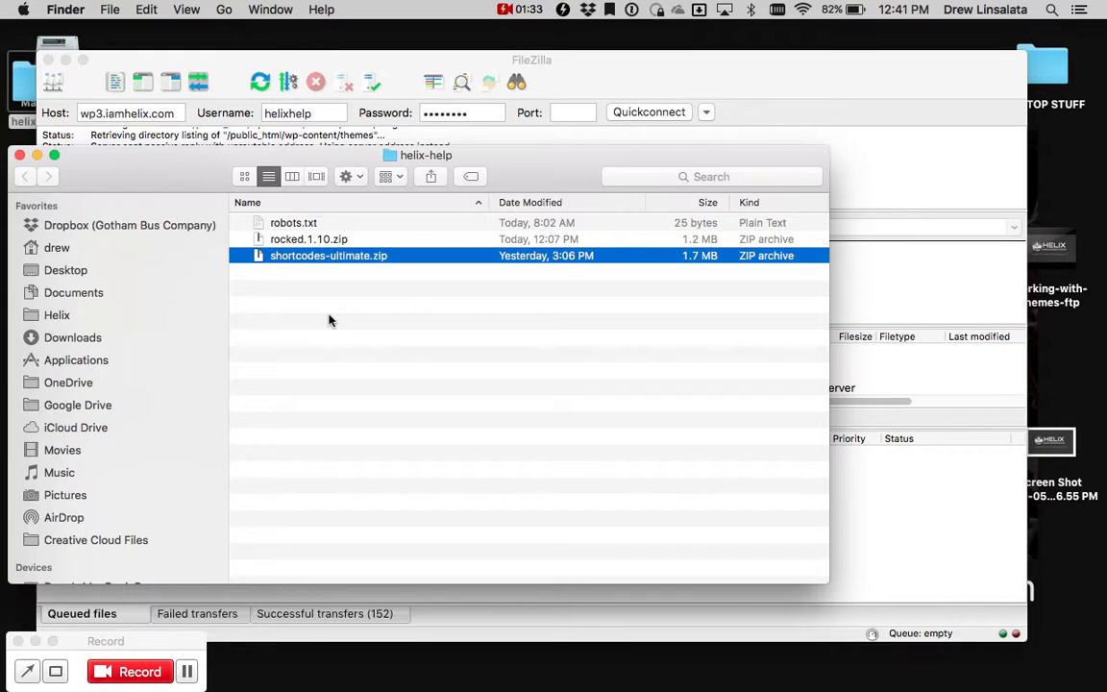
Extract shortcodes-ultimate.zip in the helix-help folder
double_click(256, 257)
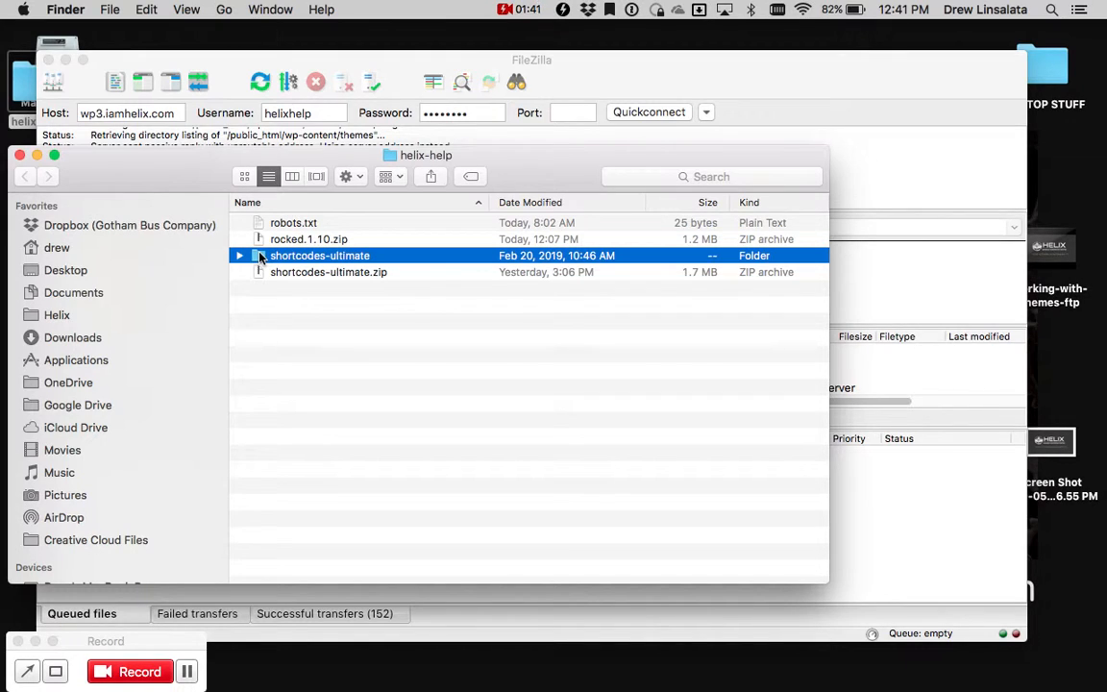
Switch to FileZilla and connect to wp3.iamhelix.com with the login details already filled in
left_click(670, 108)
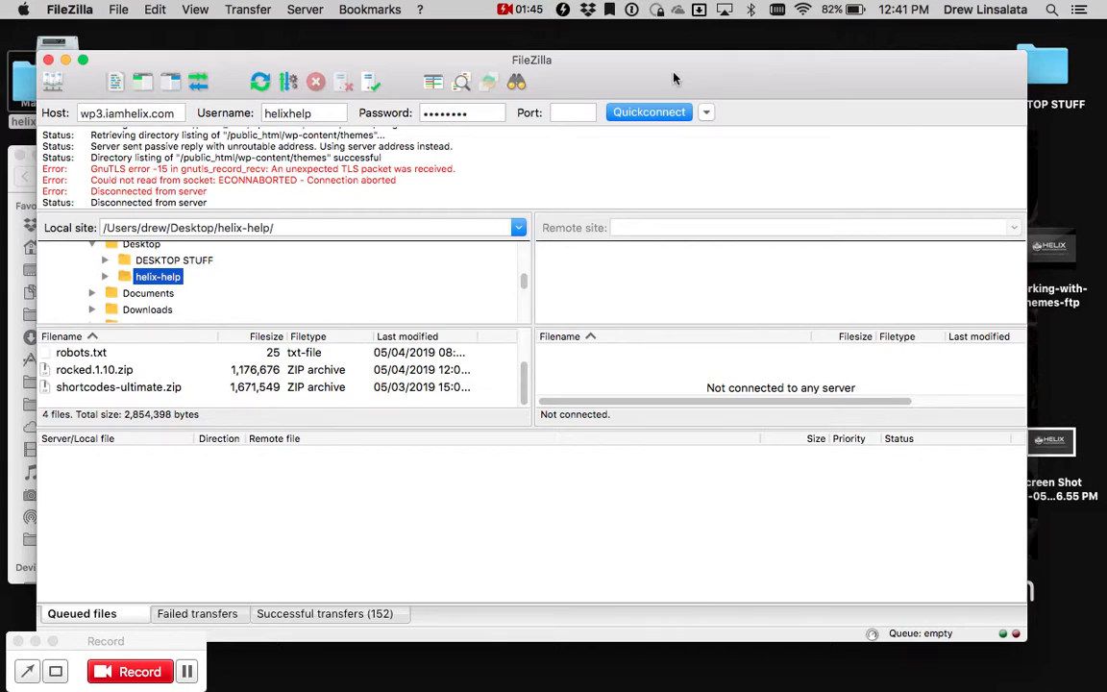
double_click(141, 114)
double_click(283, 109)
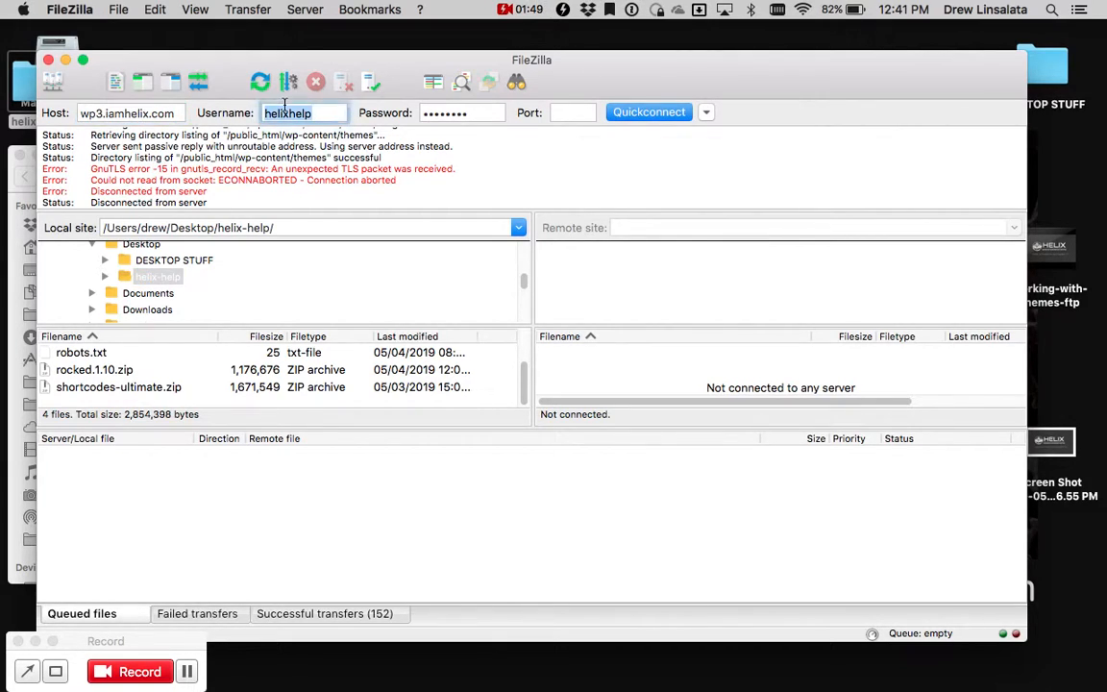
double_click(439, 109)
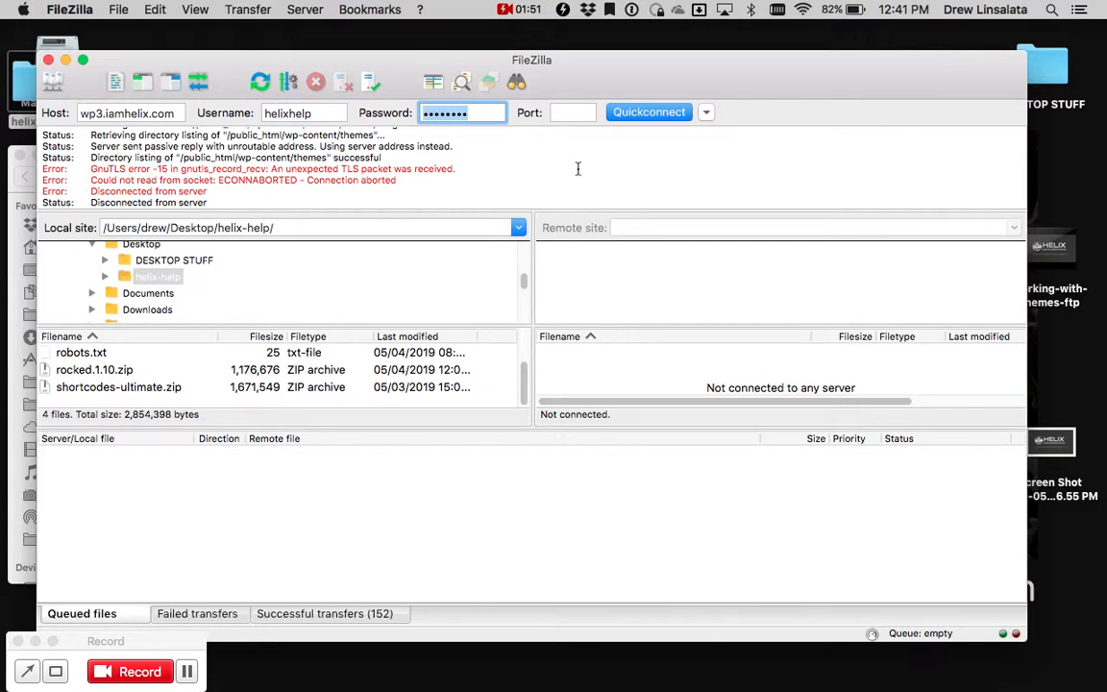
left_click(632, 117)
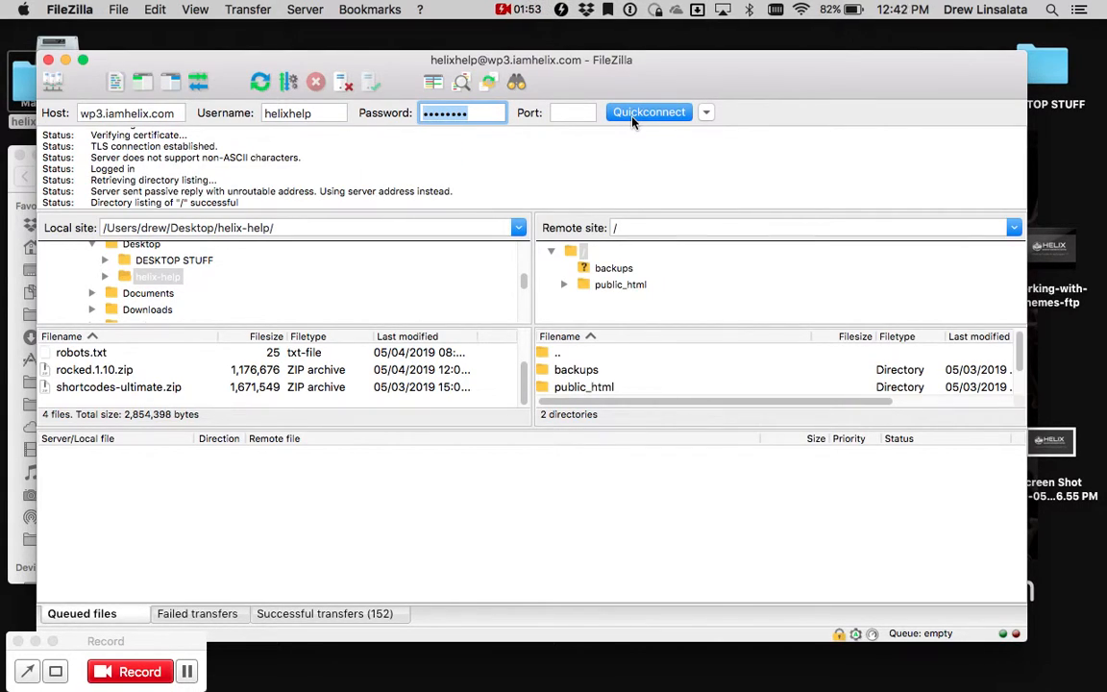
Open the remote folder /public_html/wp-content/plugins and look through its contents
left_click(584, 287)
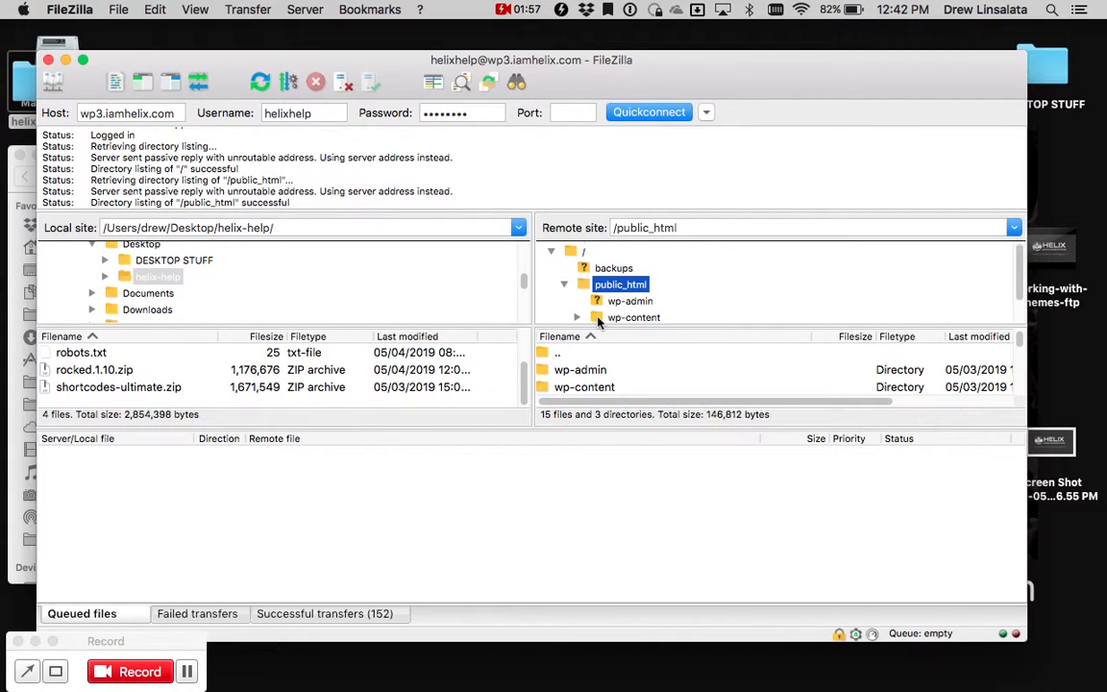
left_click(626, 318)
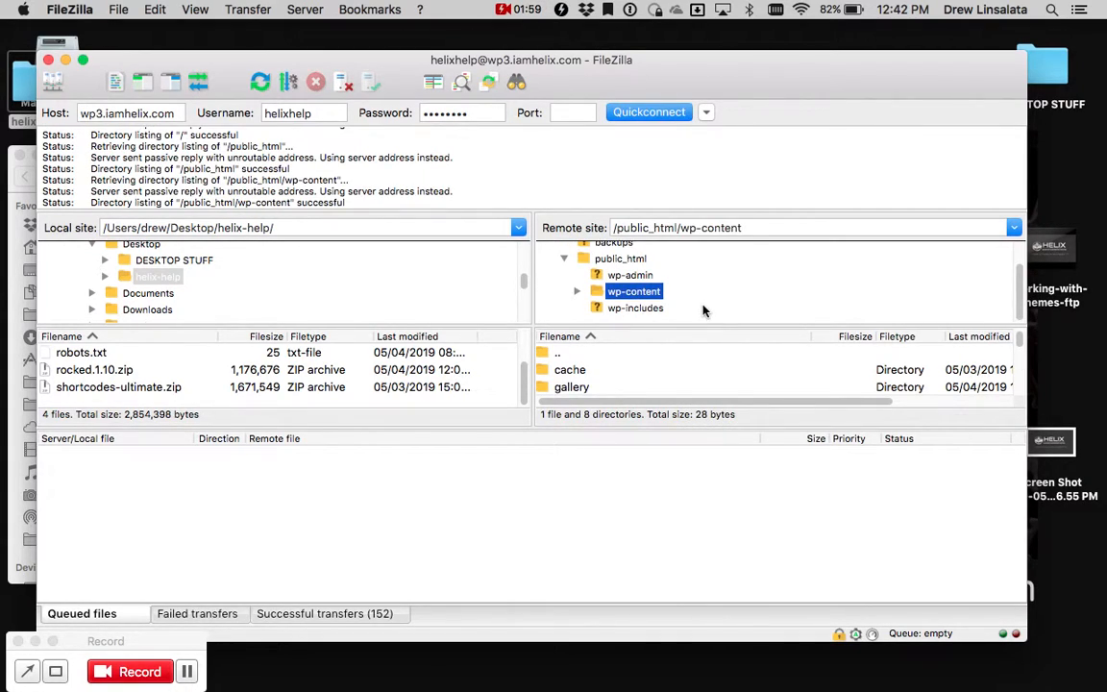
left_click(576, 291)
scroll(692, 302, "down", 3)
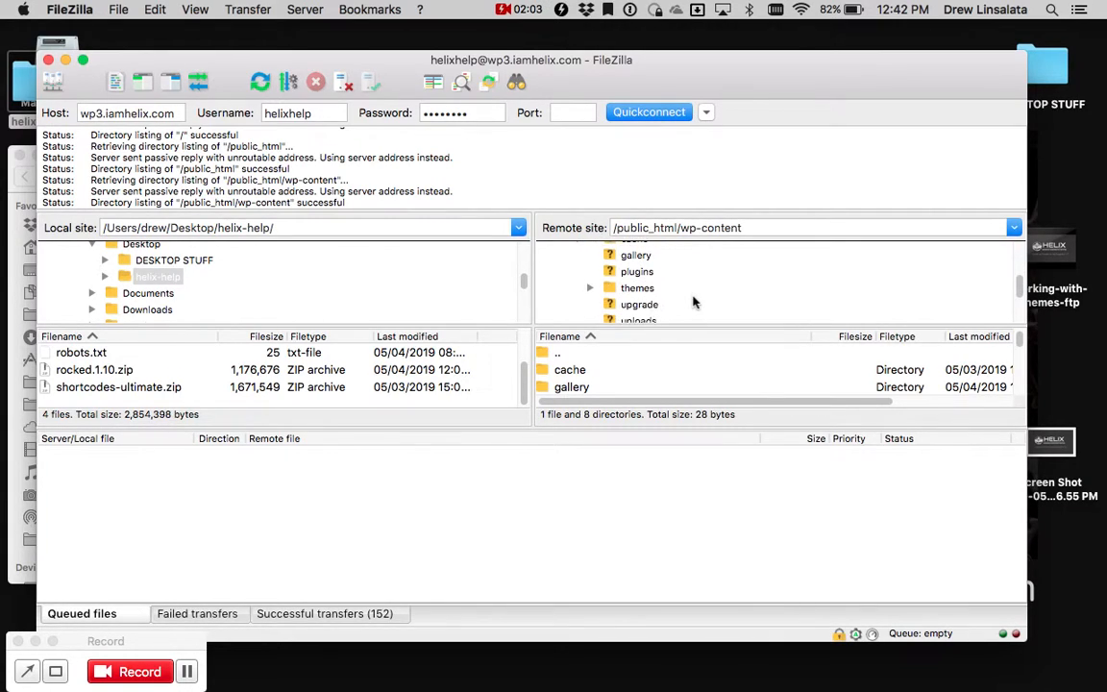
left_click(619, 275)
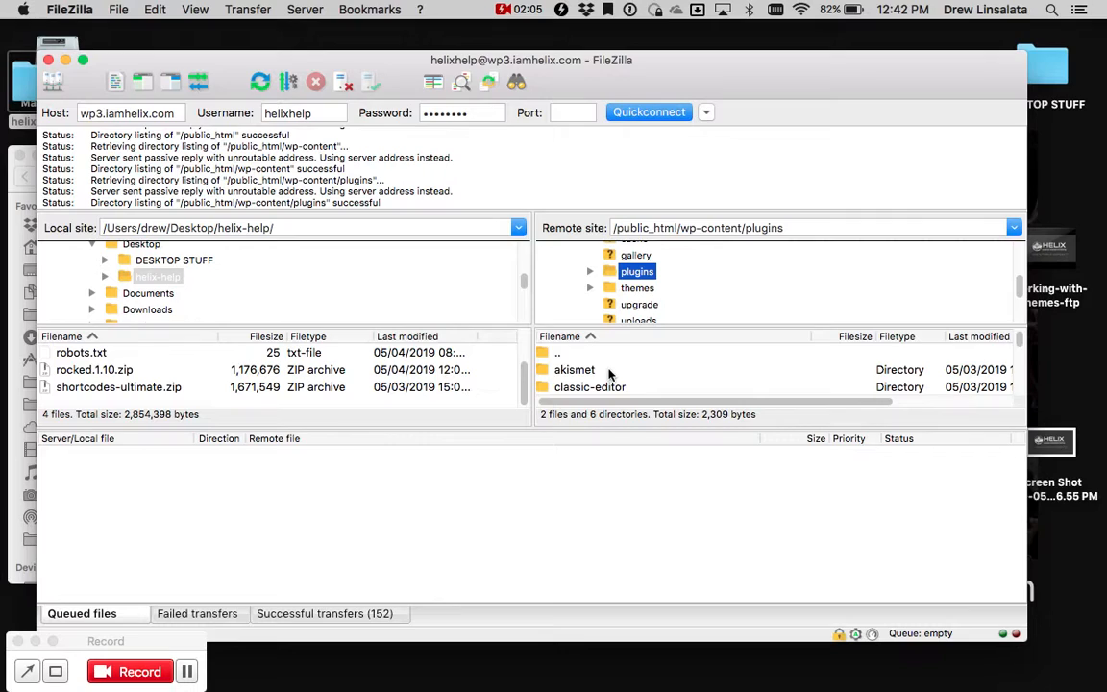
scroll(609, 374, "down", 5)
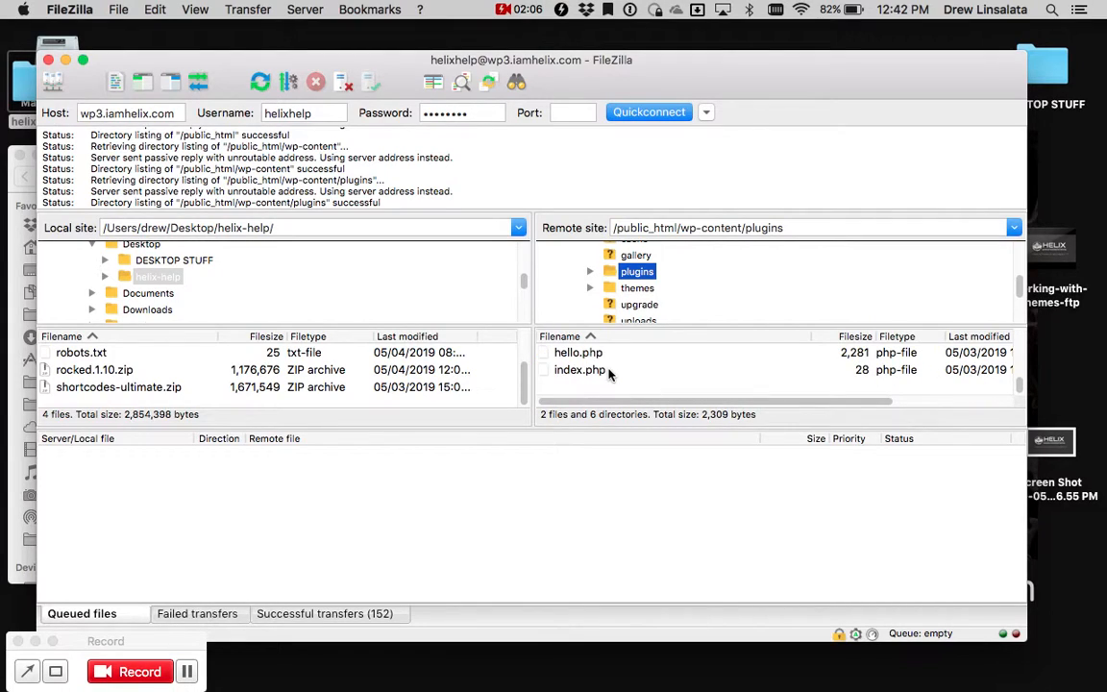
Refresh the local helix-help listing and upload the shortcodes-ultimate folder to the remote plugins folder
left_click(125, 259)
left_click(127, 277)
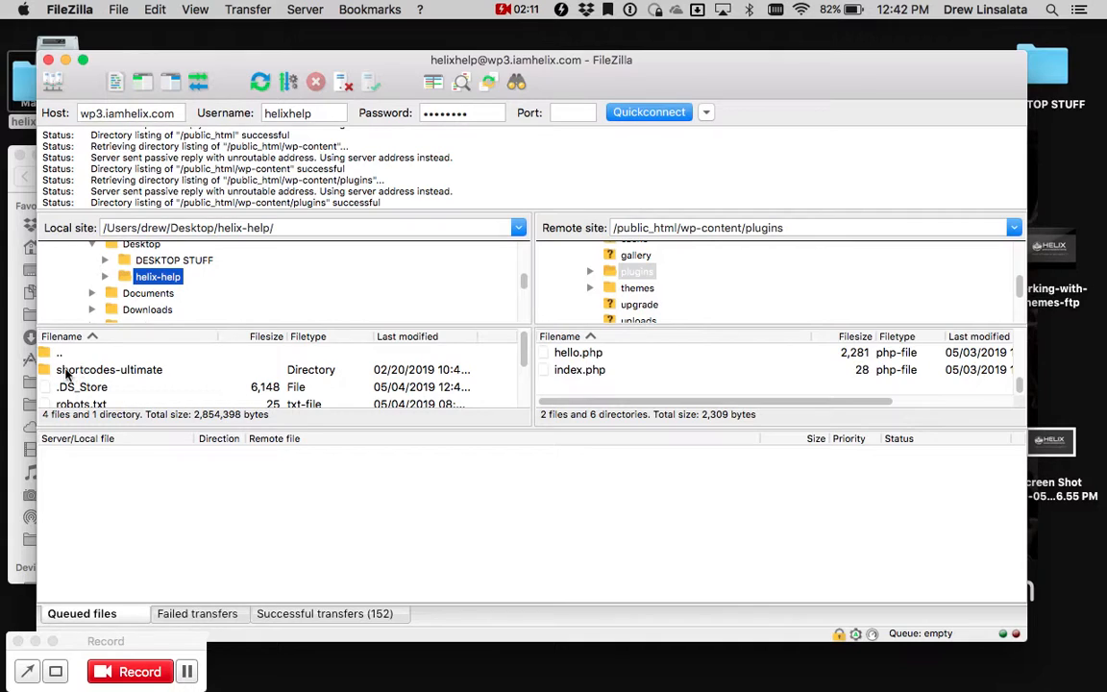
left_click_drag(46, 373, 590, 392)
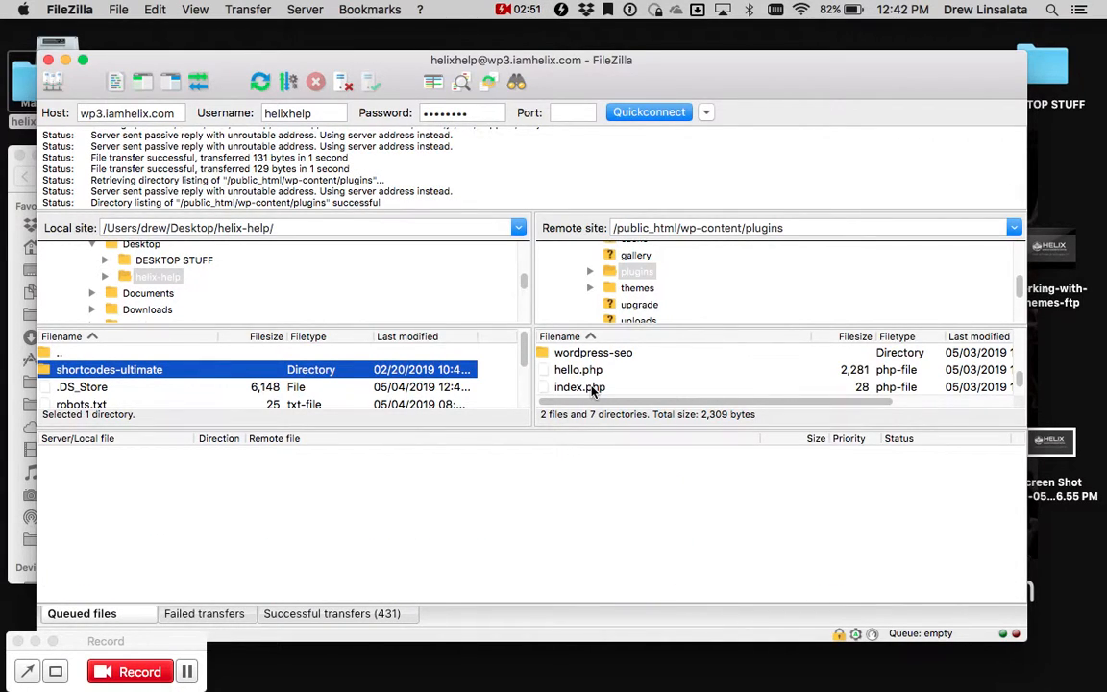
Switch to Chrome, exit the slideshow and reload the helix-help.com site in its own tab
key("super+Tab")
key("super+Tab")
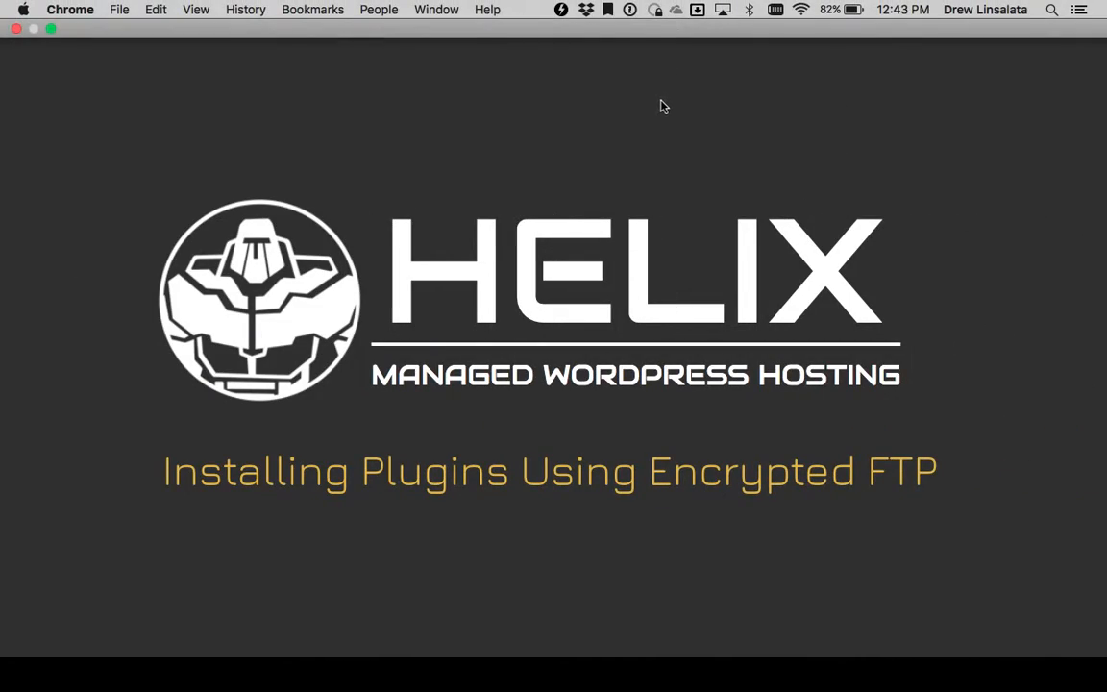
key("Escape")
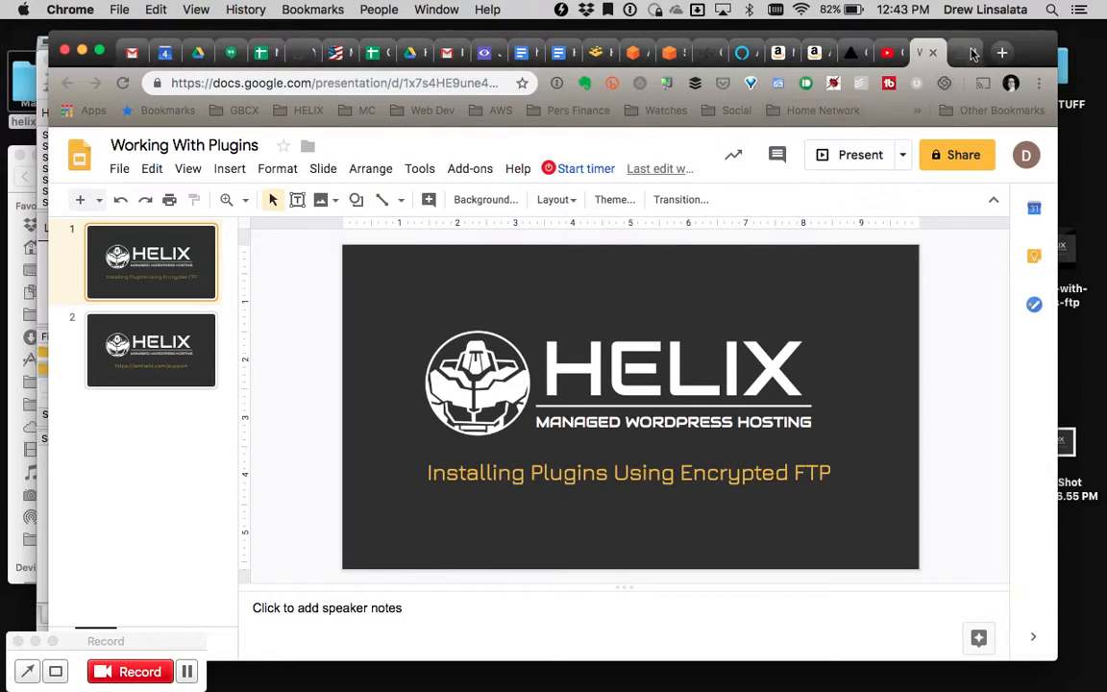
left_click(969, 52)
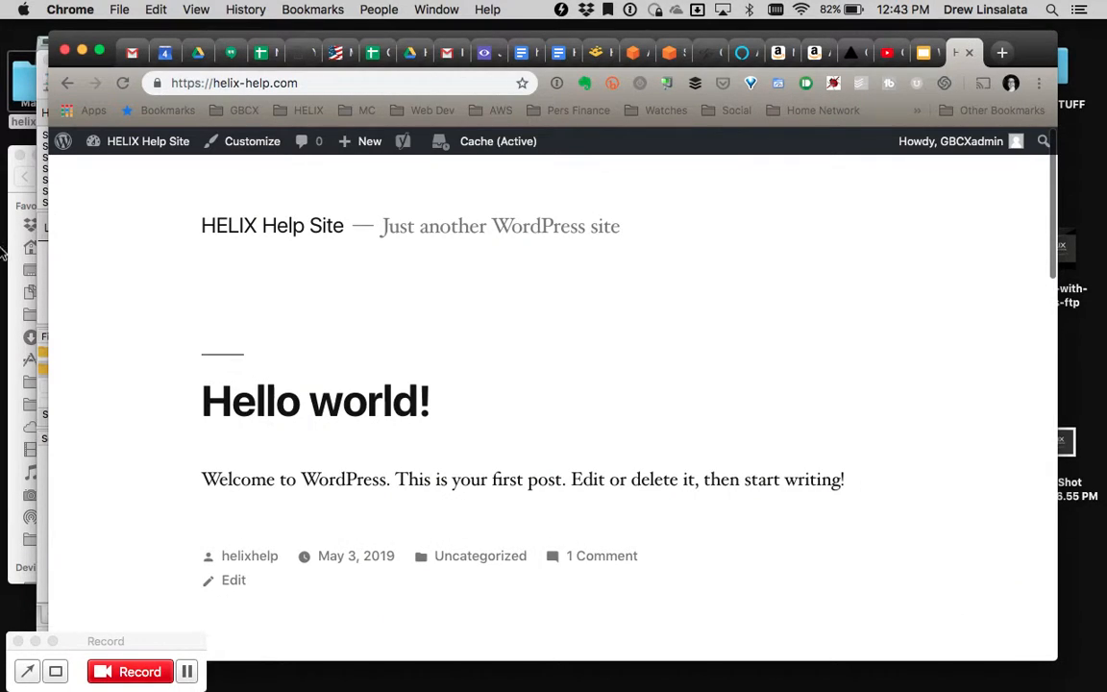
left_click(122, 84)
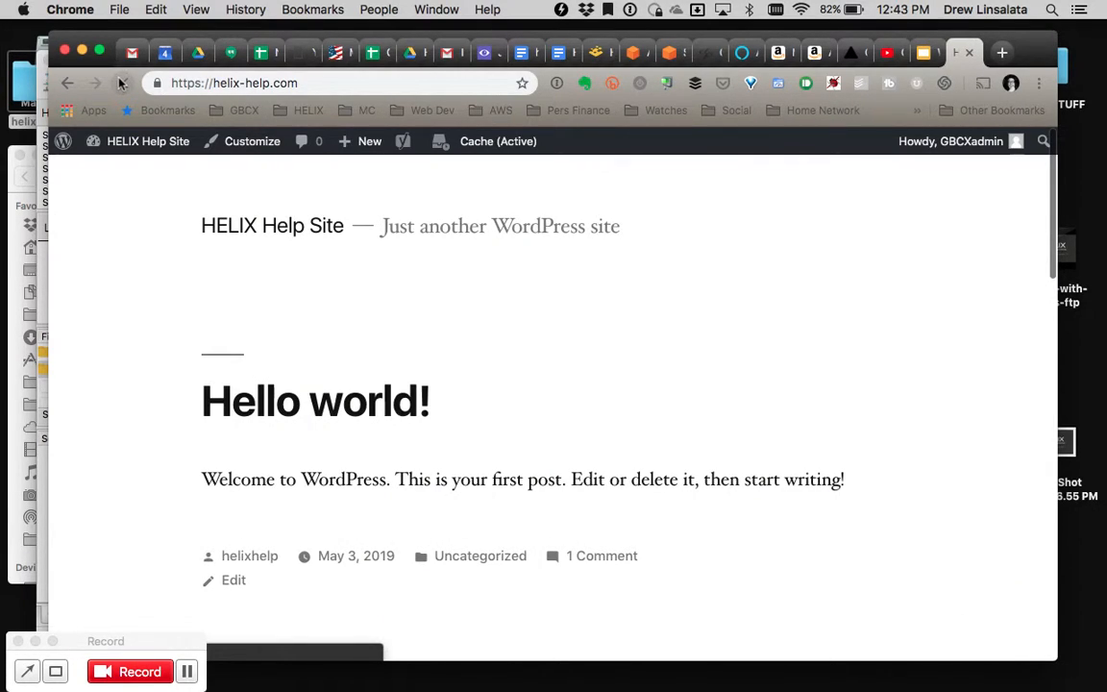
Go to the WordPress dashboard, show the installed plugins and dismiss the Wordfence alert-setup popup
mouse_move(116, 142)
left_click(109, 173)
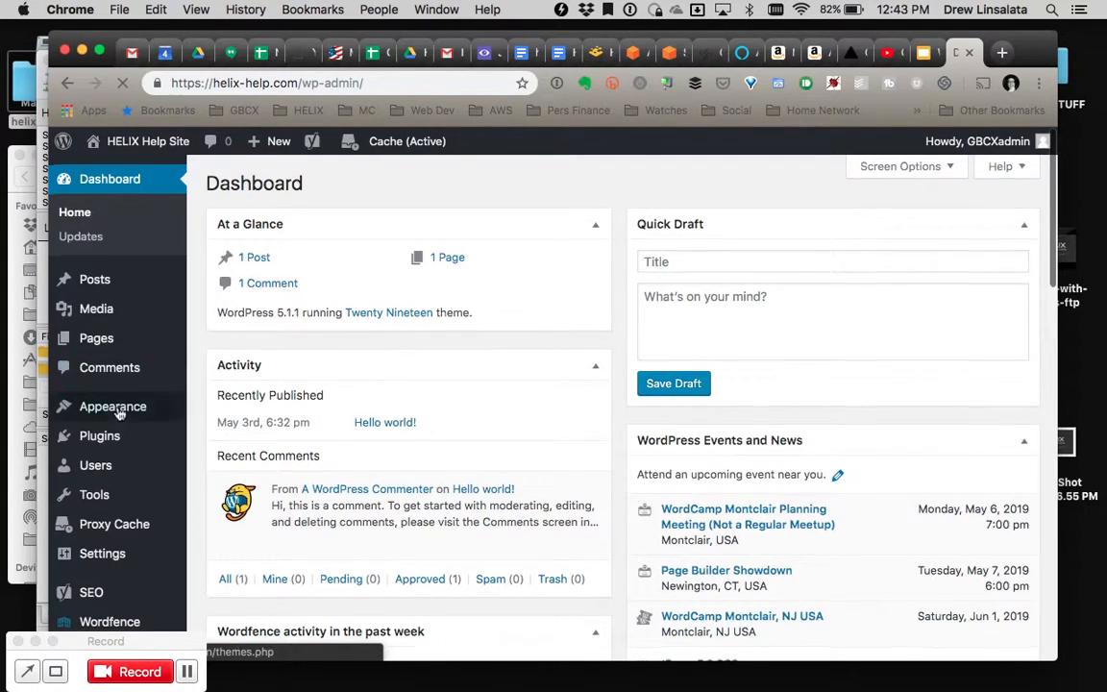
scroll(118, 413, "down", 2)
mouse_move(113, 426)
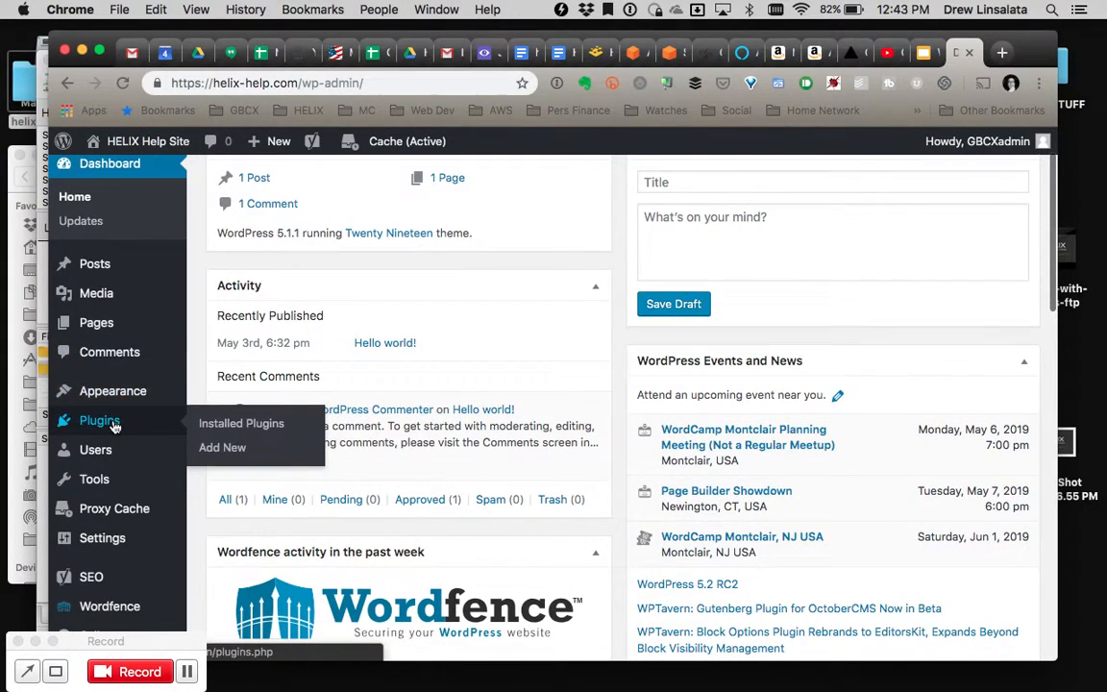
left_click(206, 423)
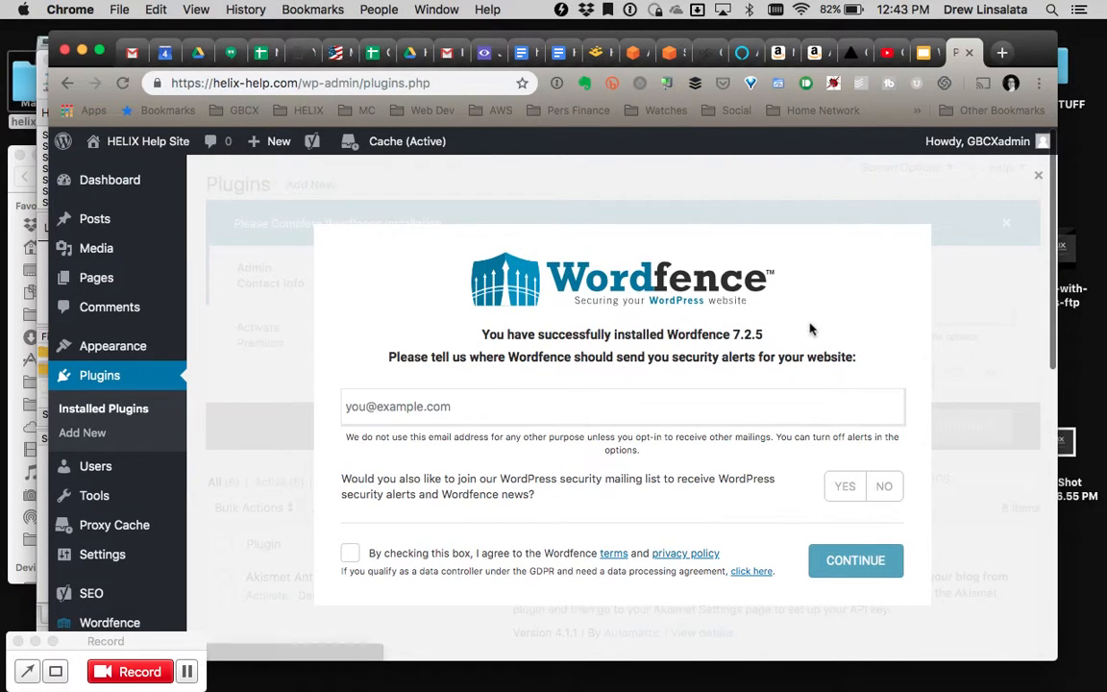
left_click(1038, 183)
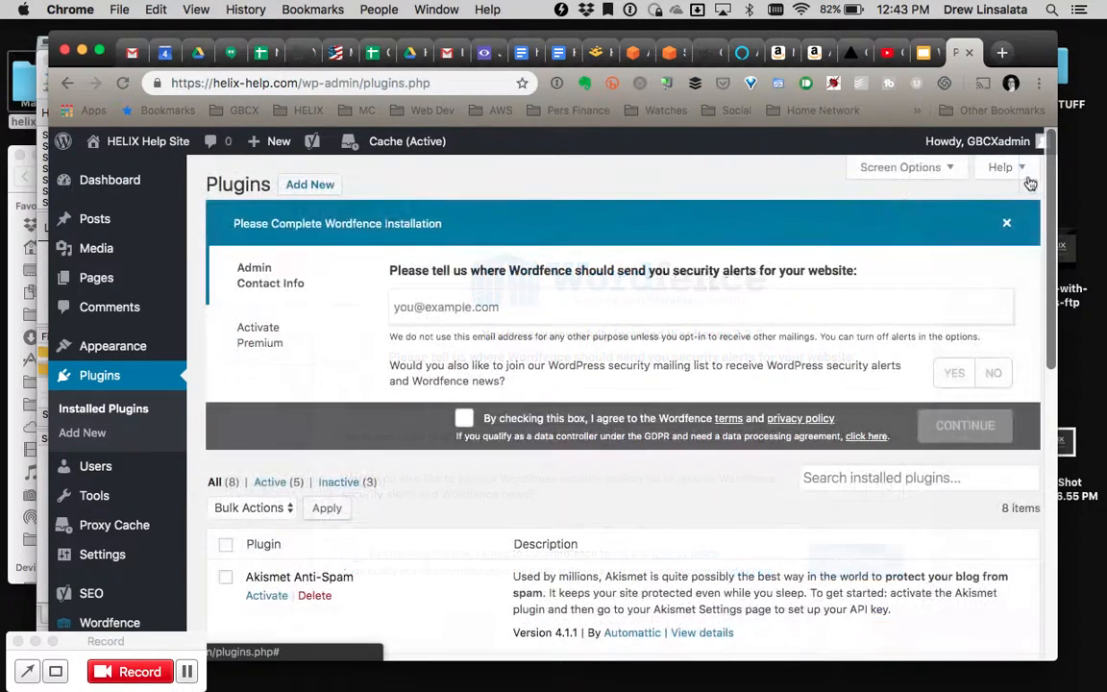
Activate the Shortcodes Ultimate plugin in the installed plugins list
scroll(579, 471, "down", 5)
scroll(580, 471, "down", 3)
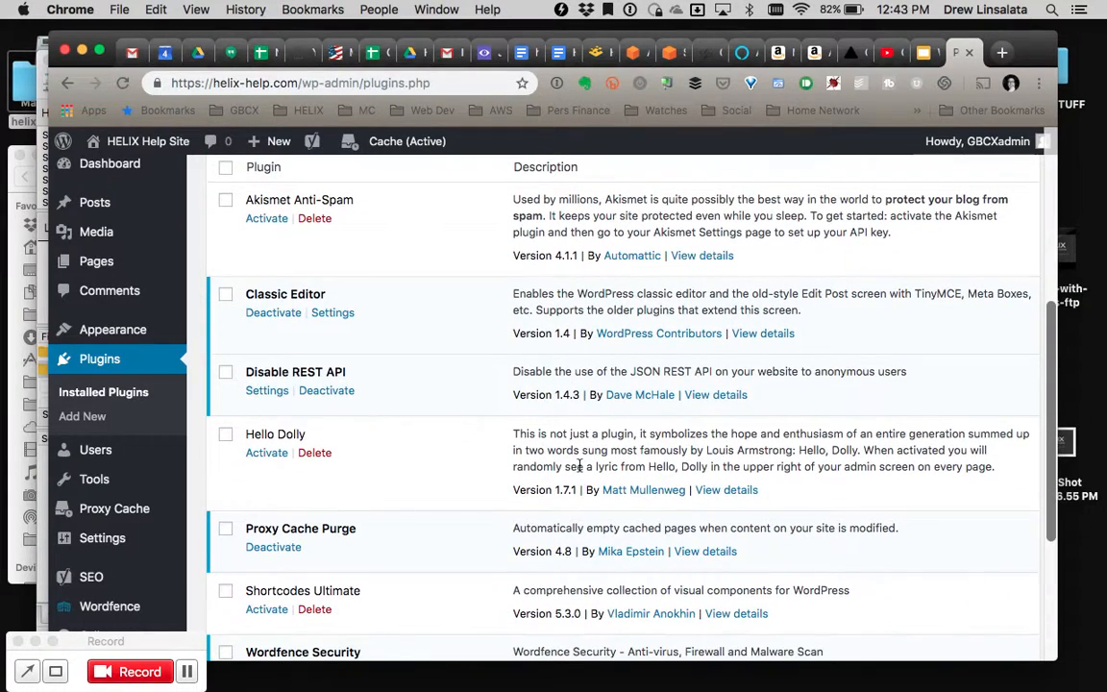
scroll(430, 510, "down", 4)
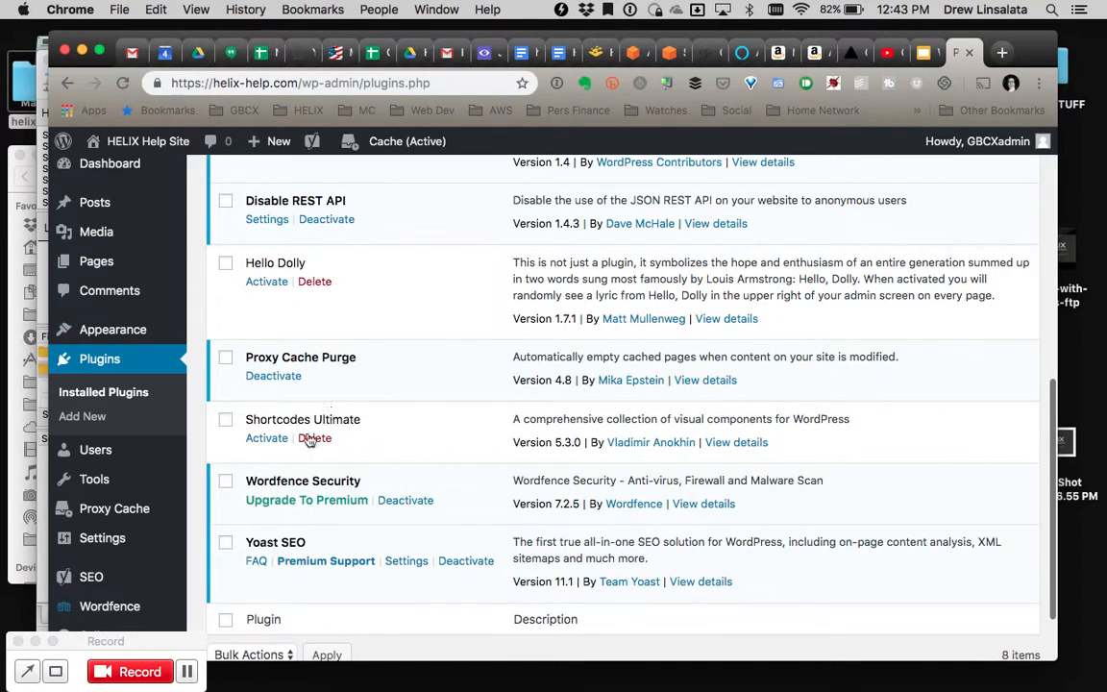
left_click(272, 445)
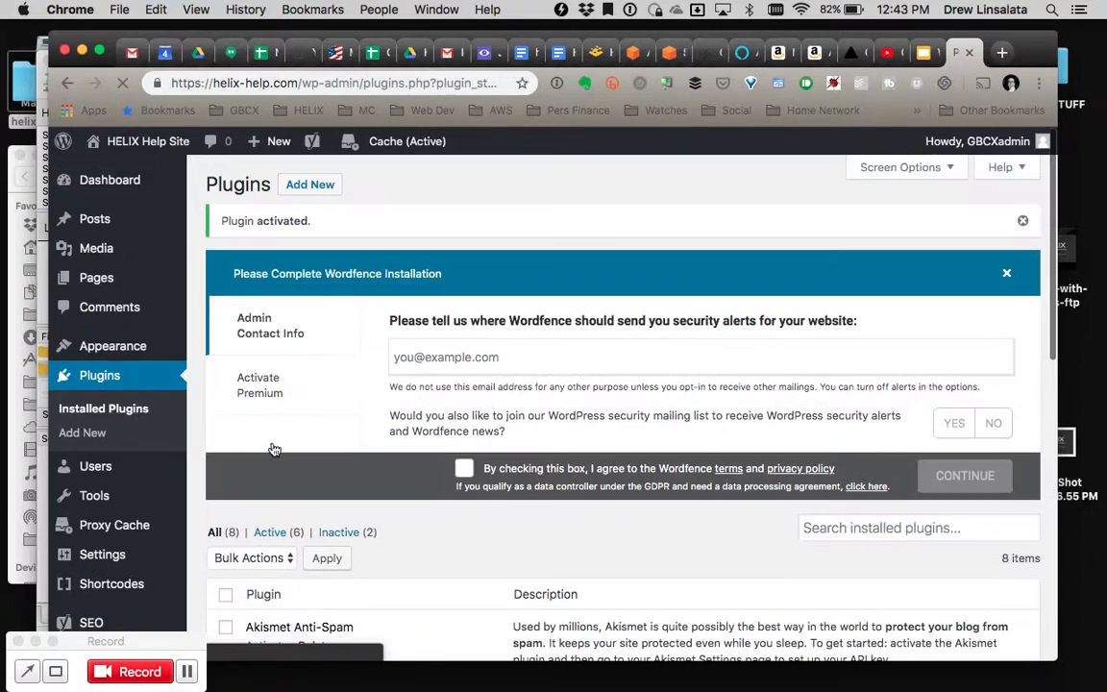
Open the settings page of the Shortcodes Ultimate plugin and look through its options
scroll(274, 447, "down", 5)
scroll(274, 449, "down", 5)
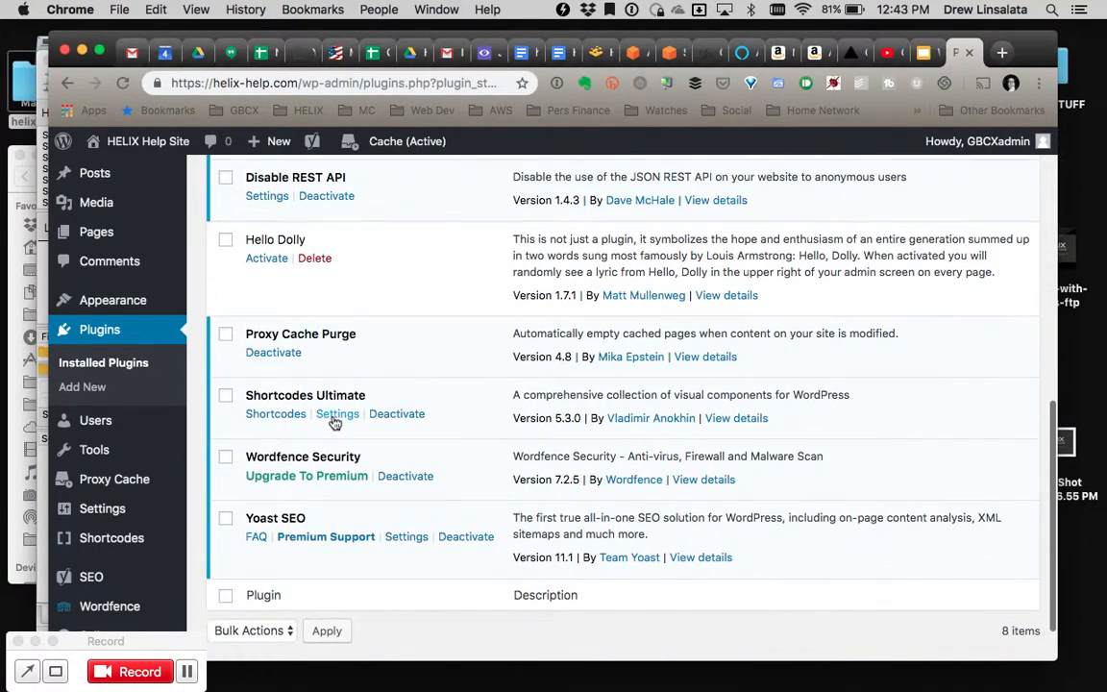
left_click(336, 416)
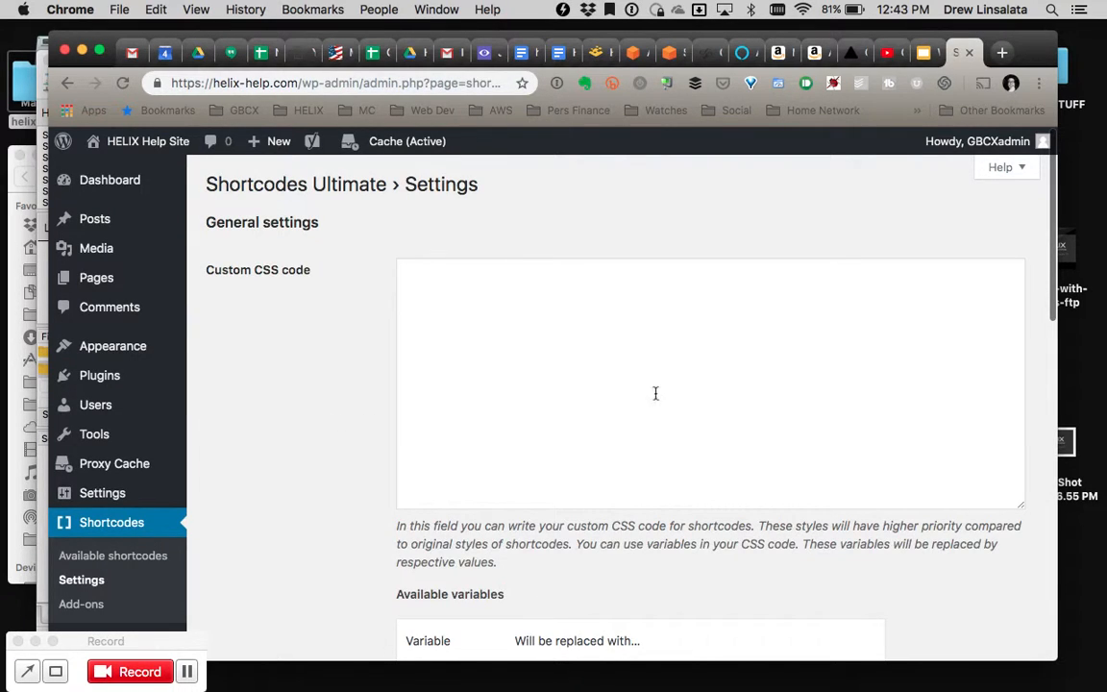
scroll(674, 390, "down", 15)
scroll(676, 392, "up", 15)
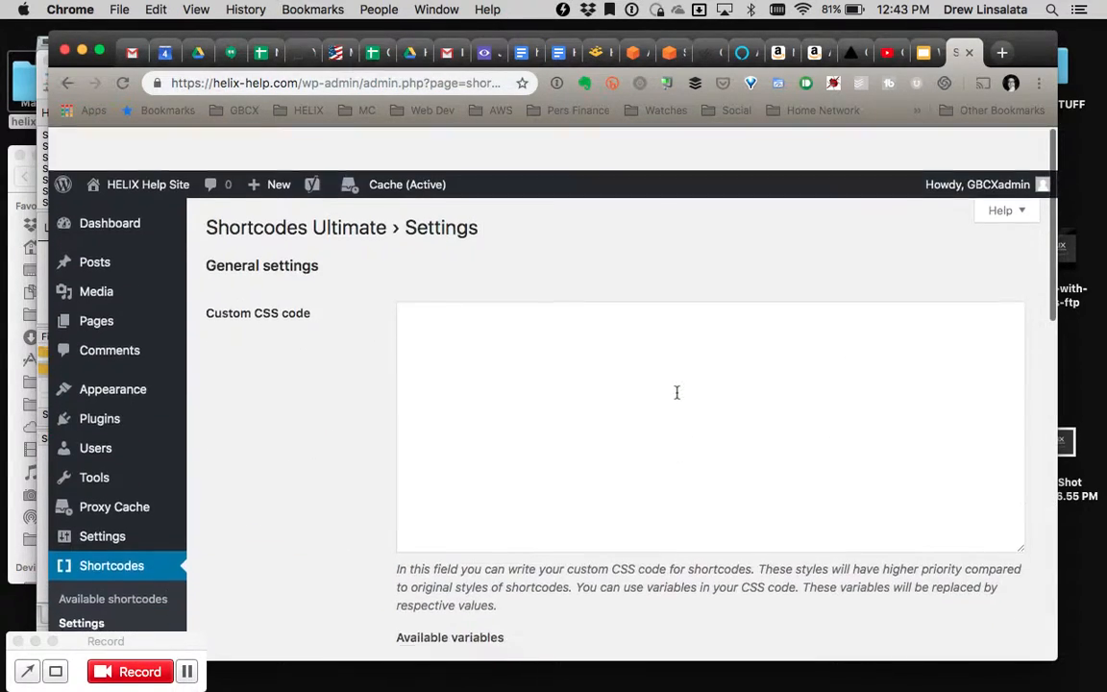
Return to the installed plugins through the site's dashboard and deactivate Shortcodes Ultimate
mouse_move(167, 146)
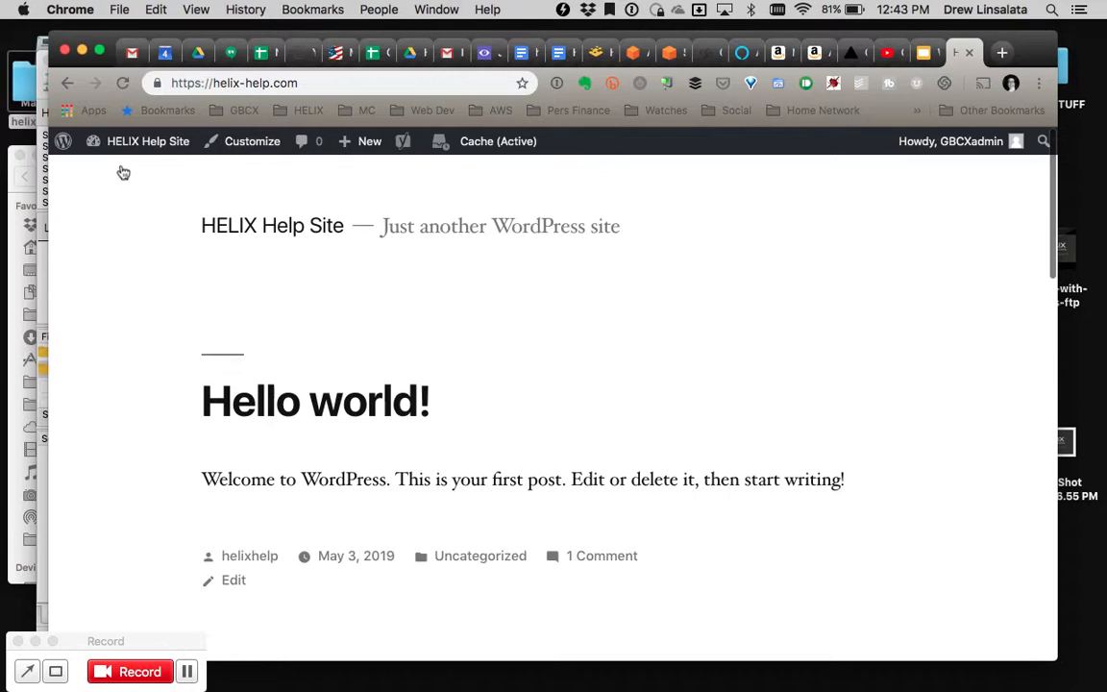
mouse_move(116, 145)
left_click(115, 173)
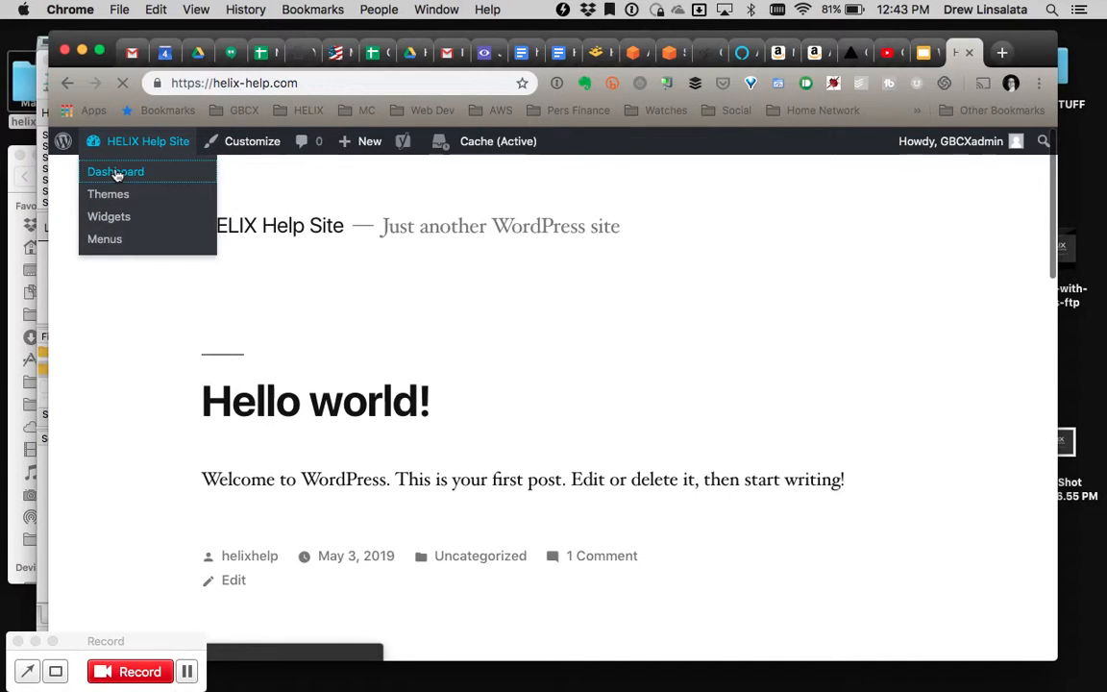
mouse_move(141, 438)
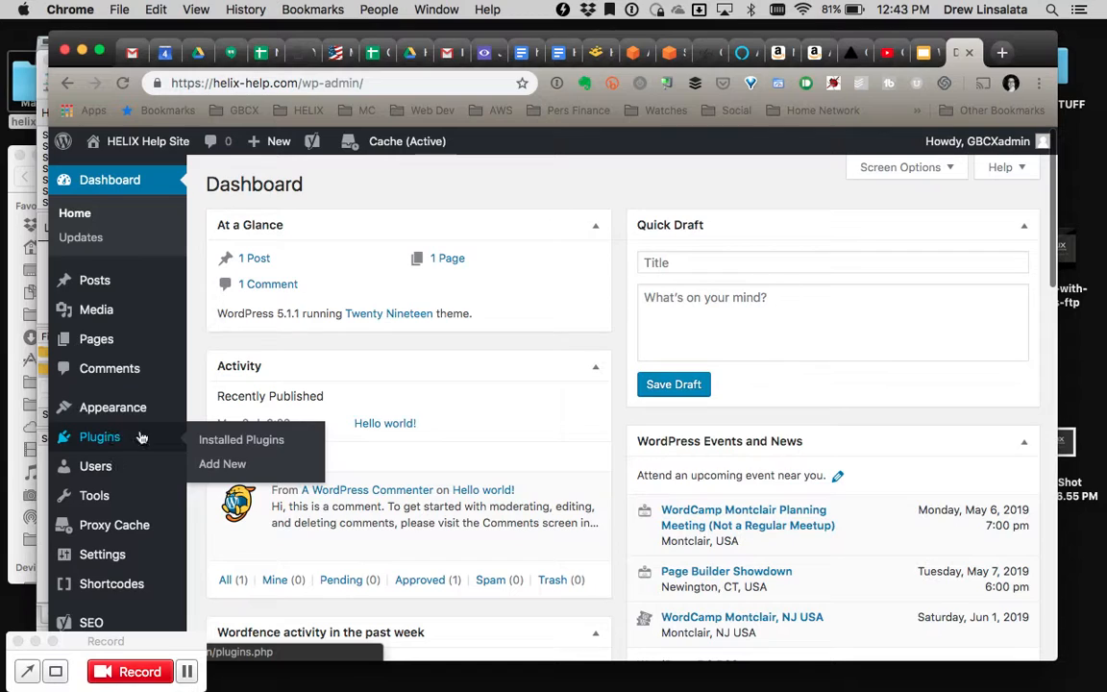
left_click(214, 440)
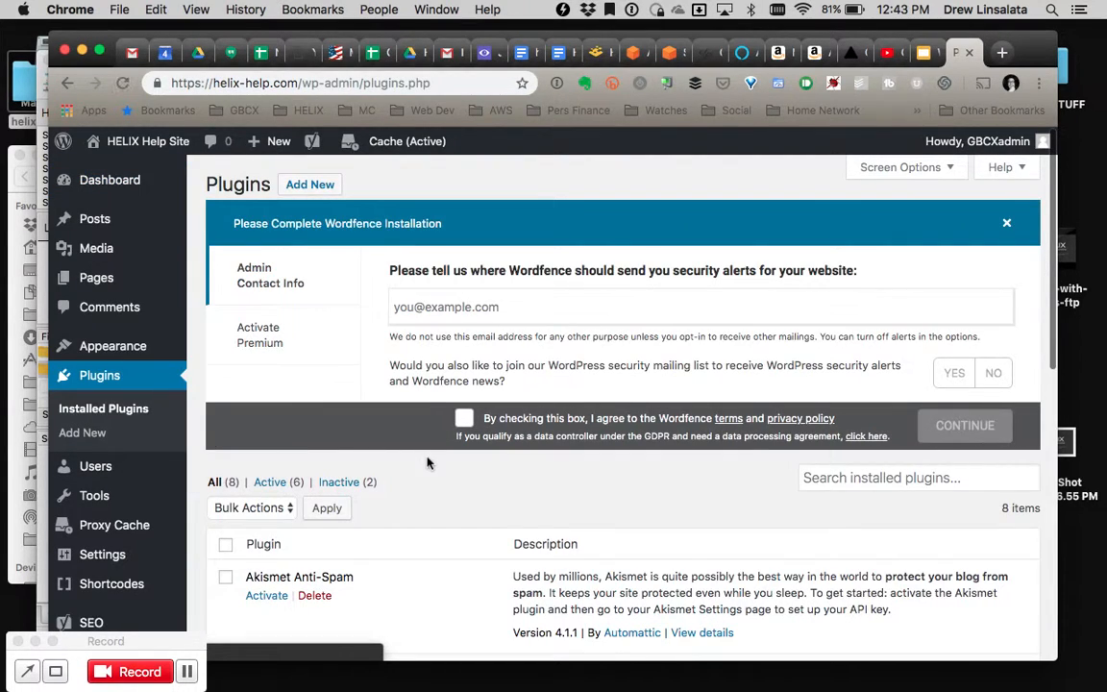
scroll(427, 463, "down", 10)
left_click(385, 397)
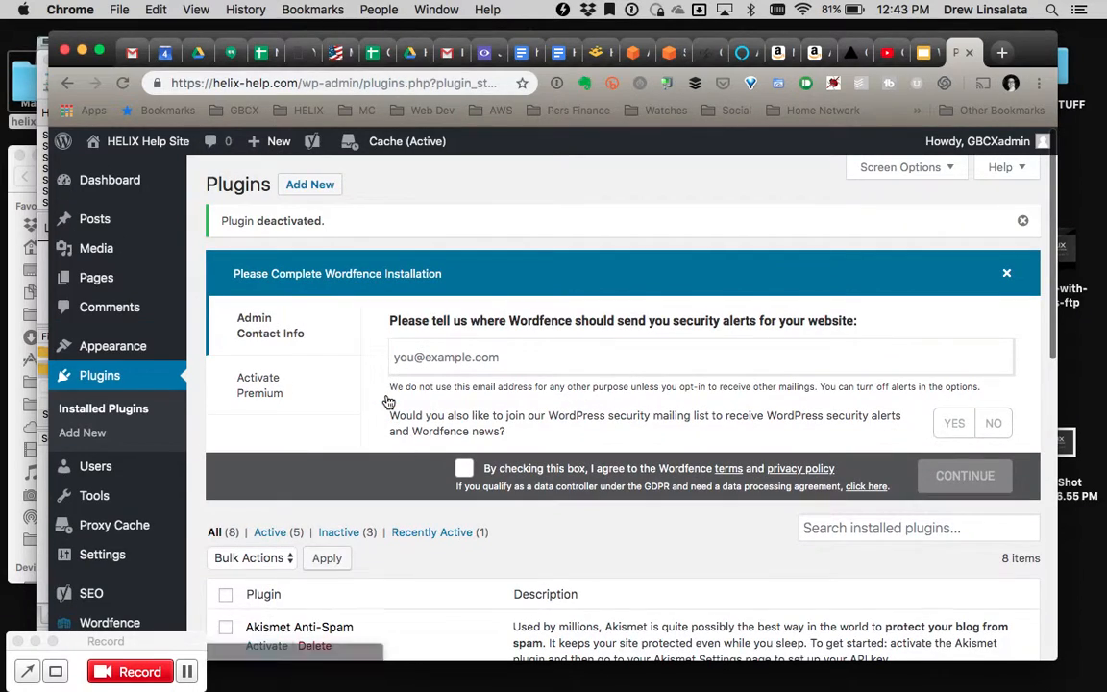
Switch to FileZilla and select the plugins folder under public_html/wp-content on the remote site
key("super+Tab")
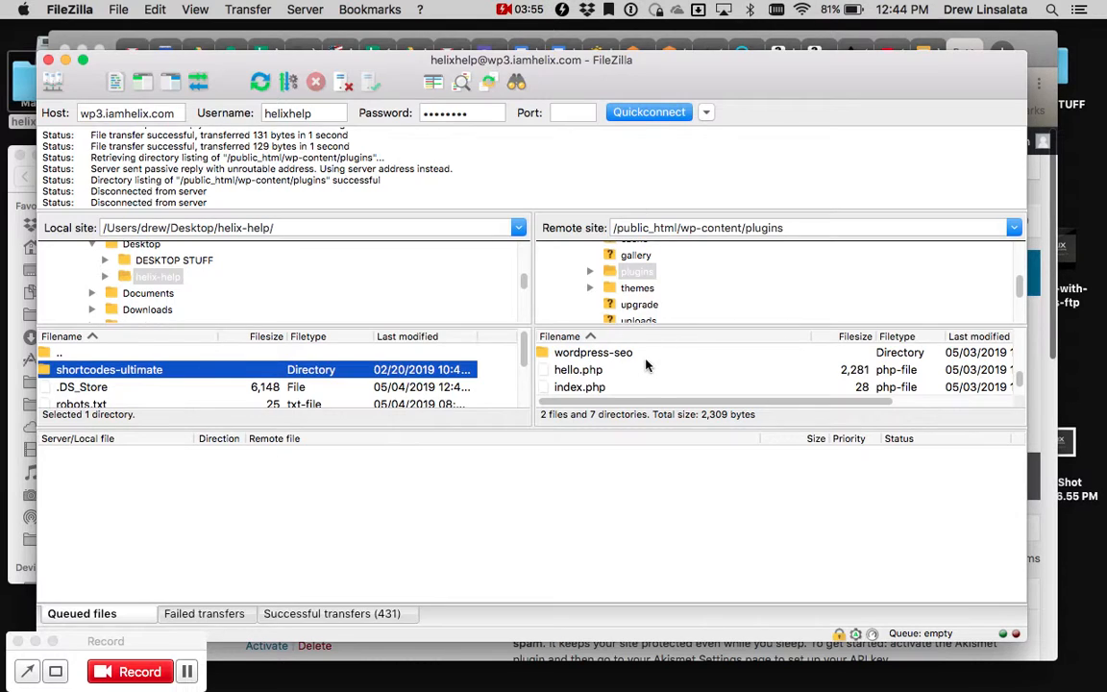
scroll(645, 365, "up", 2)
scroll(661, 291, "up", 3)
scroll(644, 283, "up", 1)
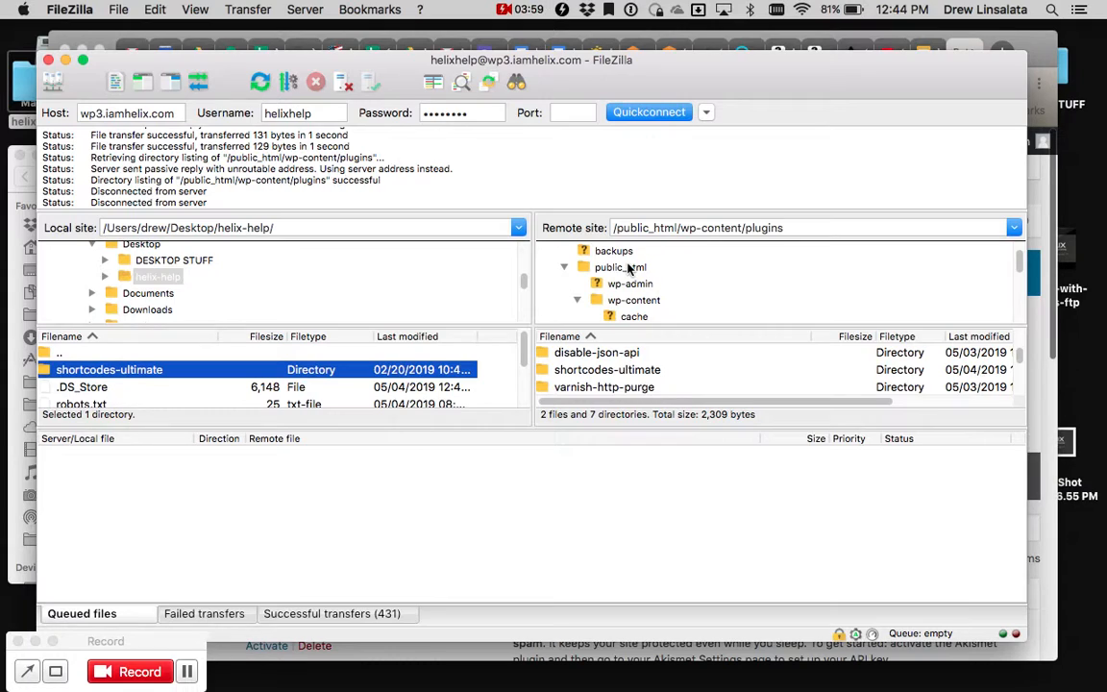
scroll(635, 306, "down", 3)
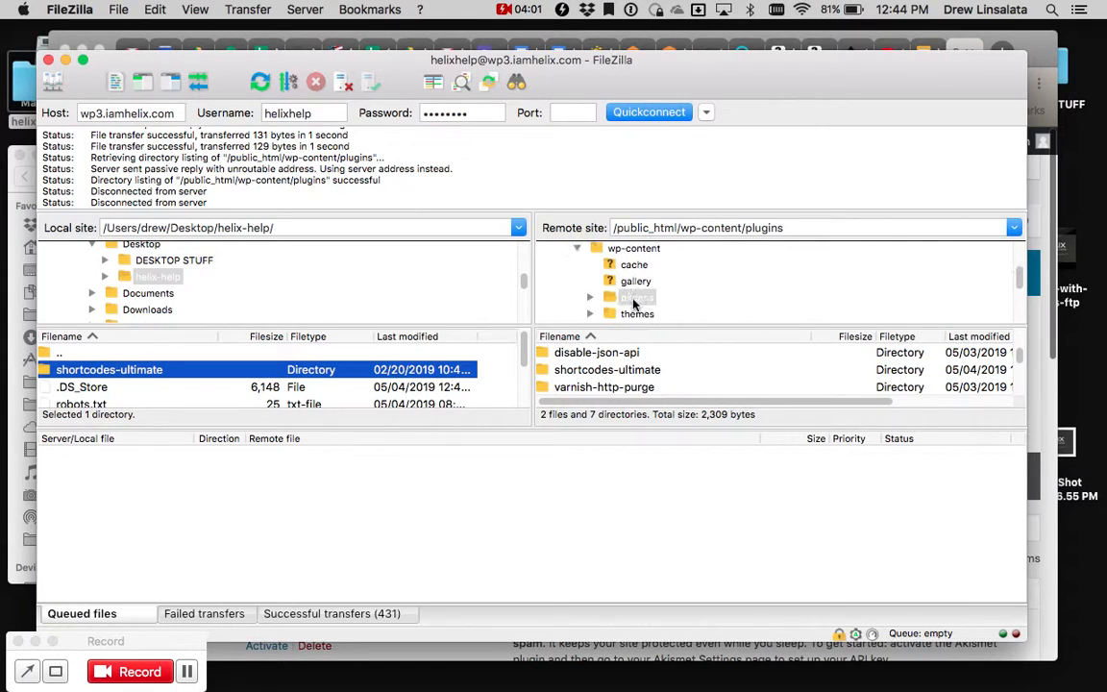
left_click(634, 289)
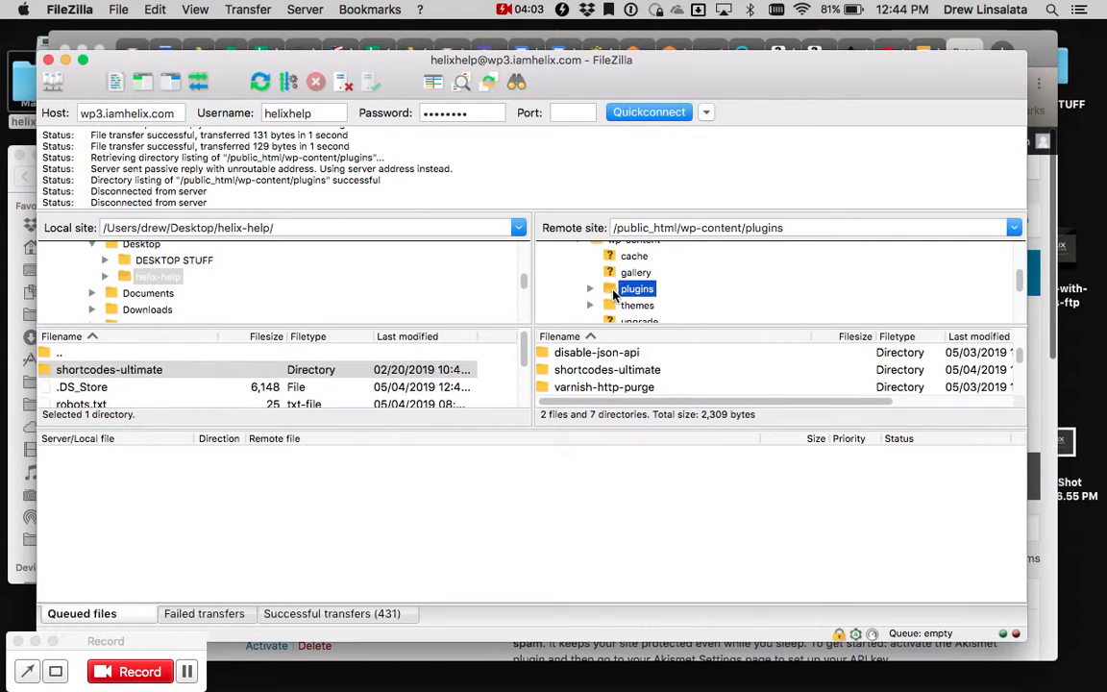
Delete the shortcodes-ultimate directory with its contents from the remote plugins folder
scroll(663, 386, "down", 1)
scroll(666, 388, "up", 1)
left_click(541, 375)
right_click(541, 376)
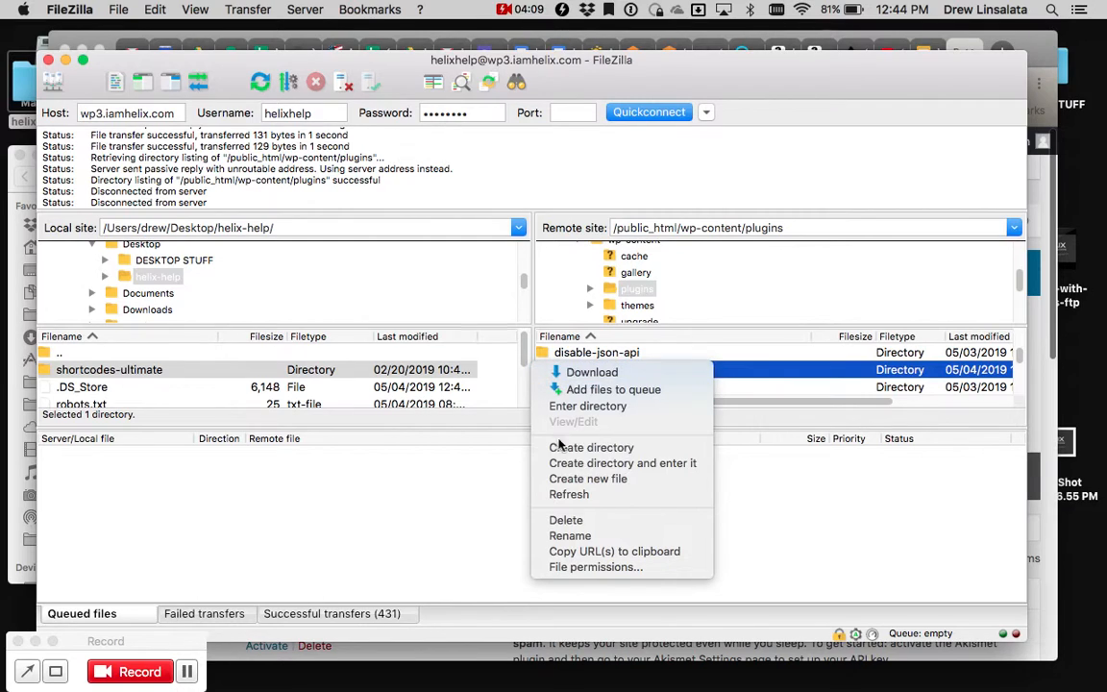
left_click(567, 521)
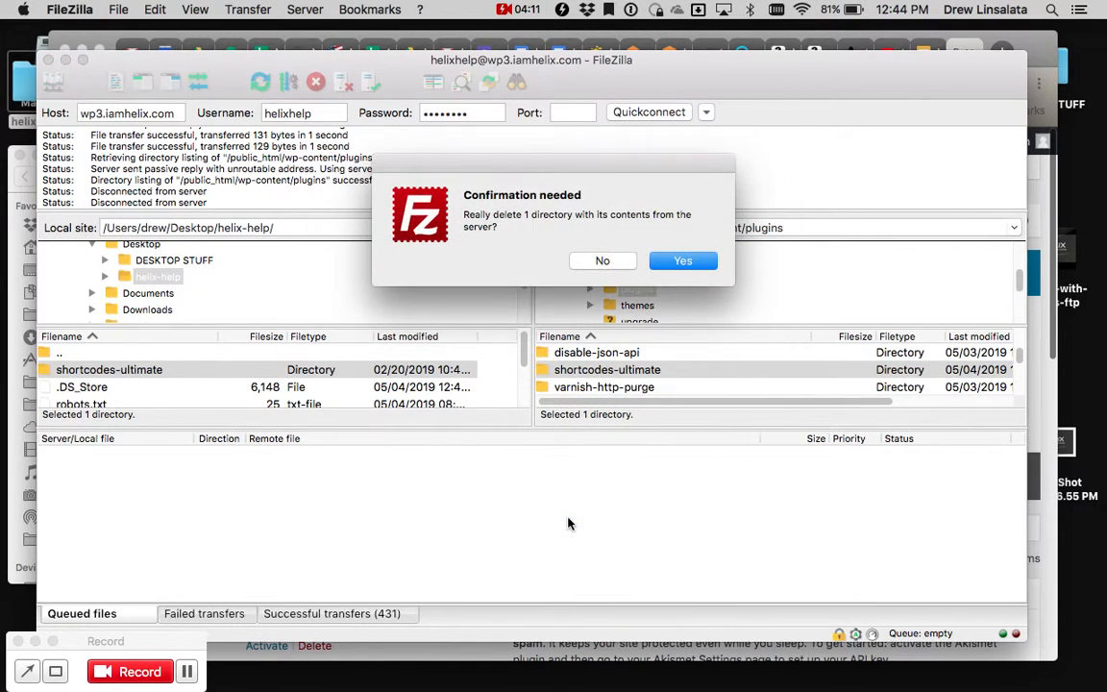
left_click(683, 260)
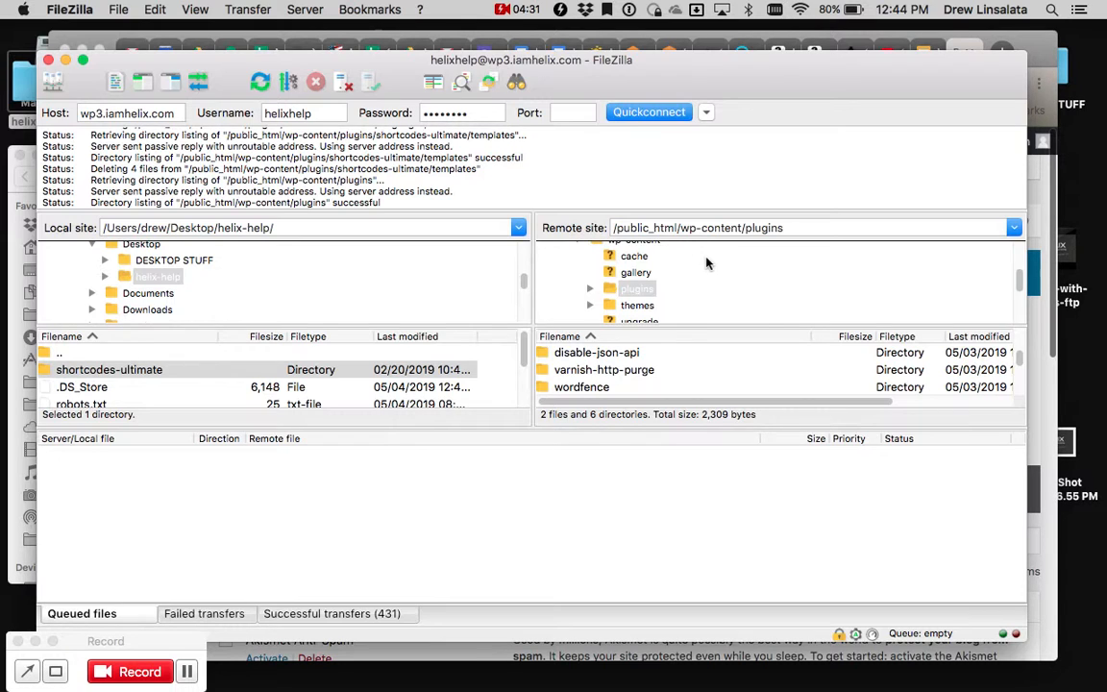
Switch back to Chrome, reload the installed plugins list to check for Shortcodes Ultimate, and visit the site's front page
key("super+Tab")
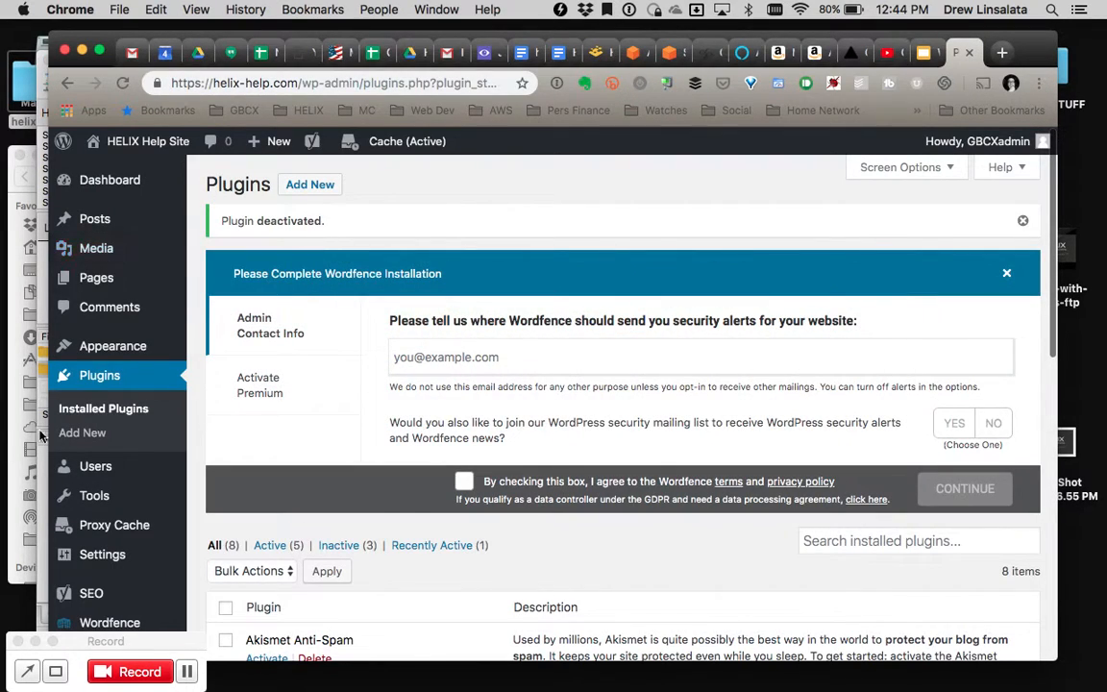
left_click(73, 373)
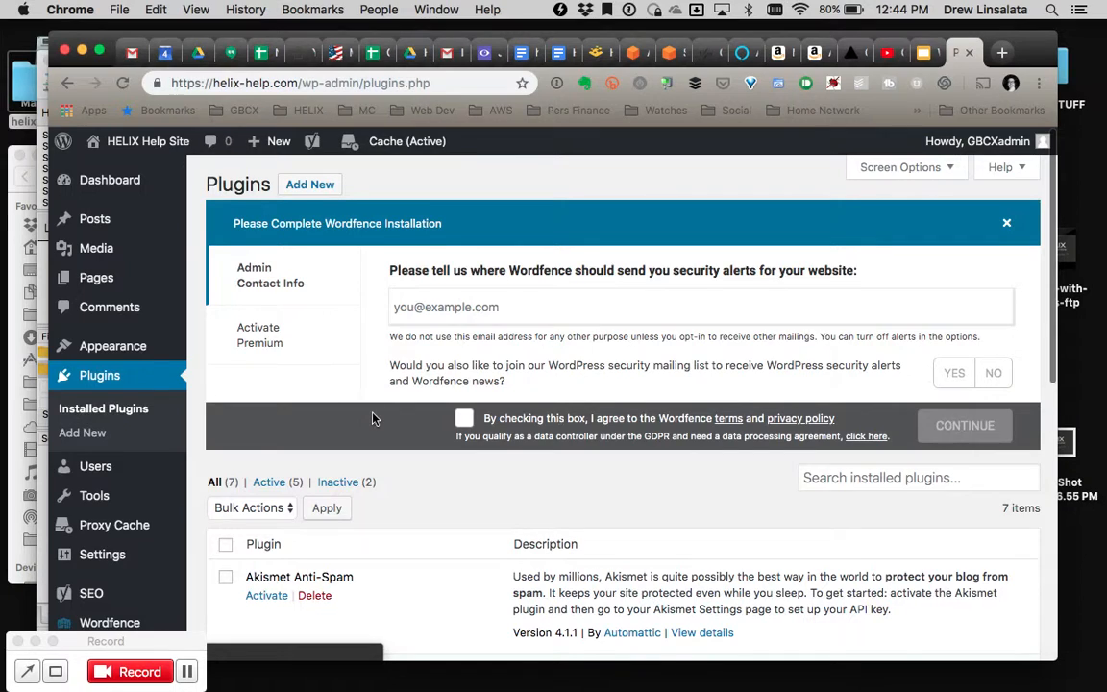
scroll(374, 418, "down", 10)
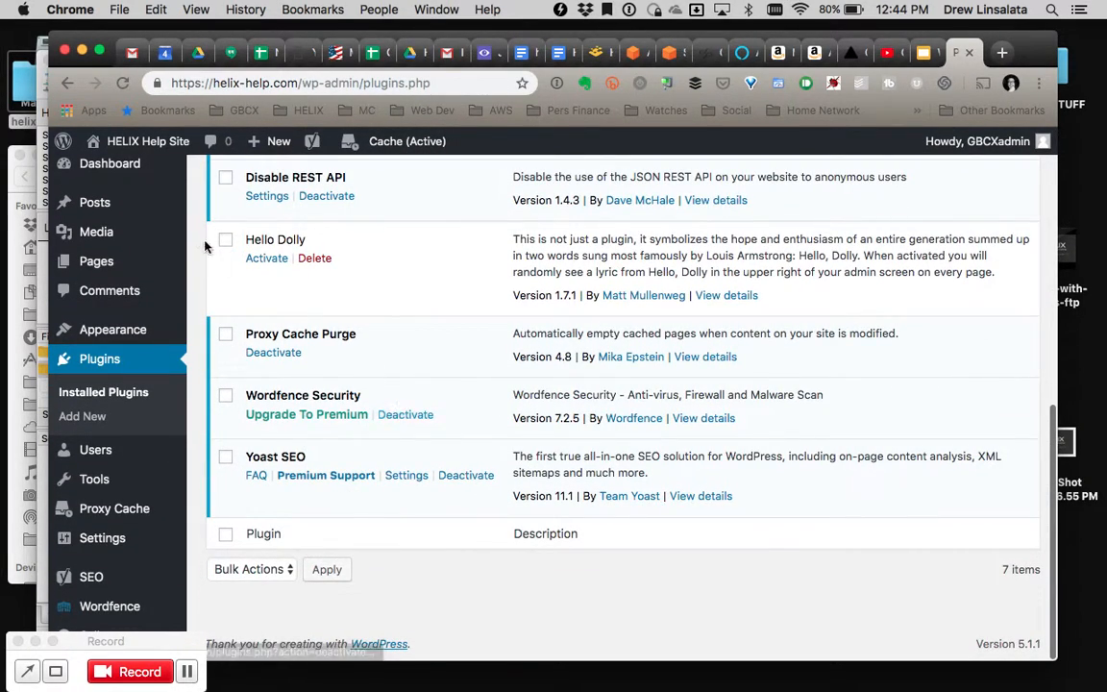
mouse_move(144, 141)
left_click(133, 175)
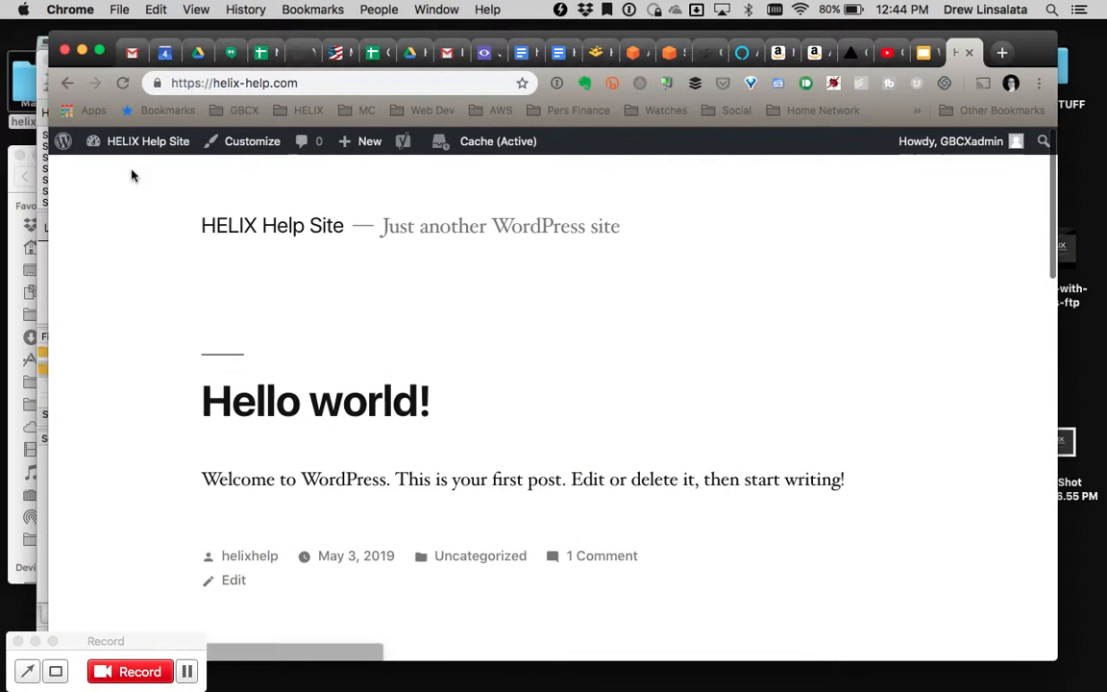
Present the Working With Plugins slides full screen and advance to the closing slide with the support address
left_click(920, 52)
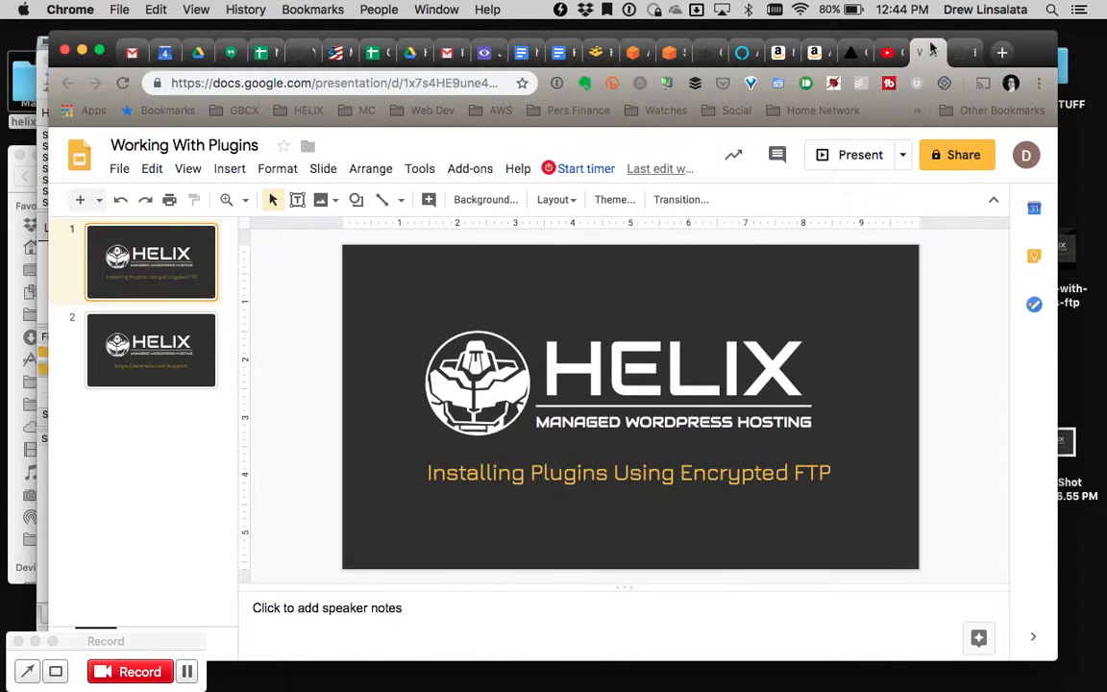
left_click(874, 155)
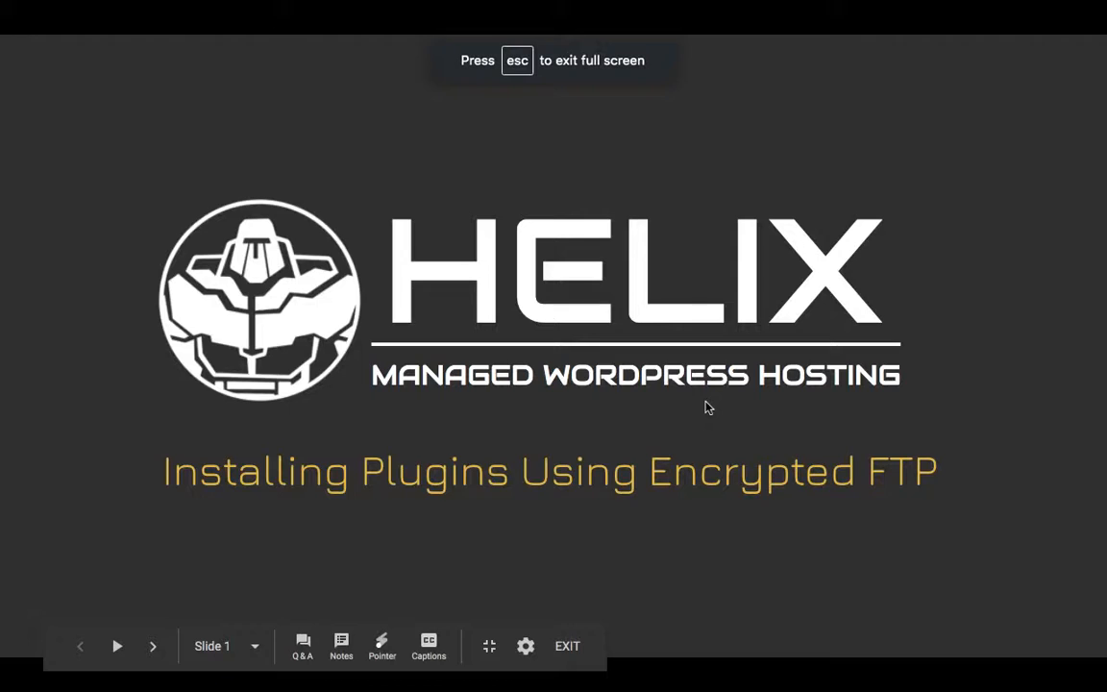
left_click(707, 408)
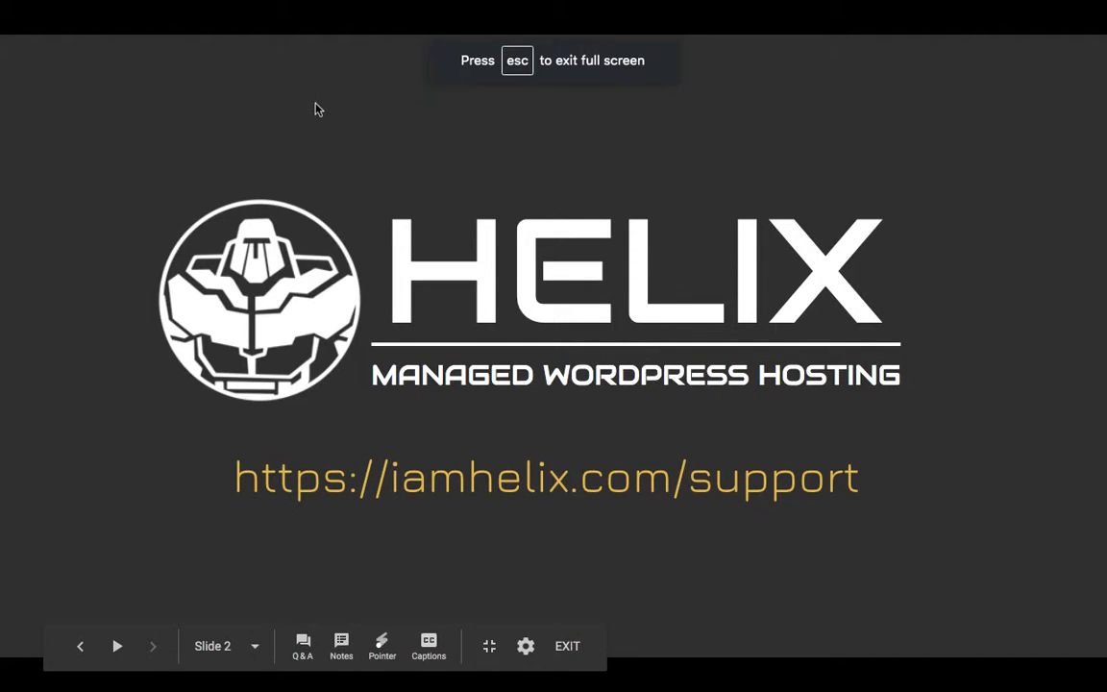